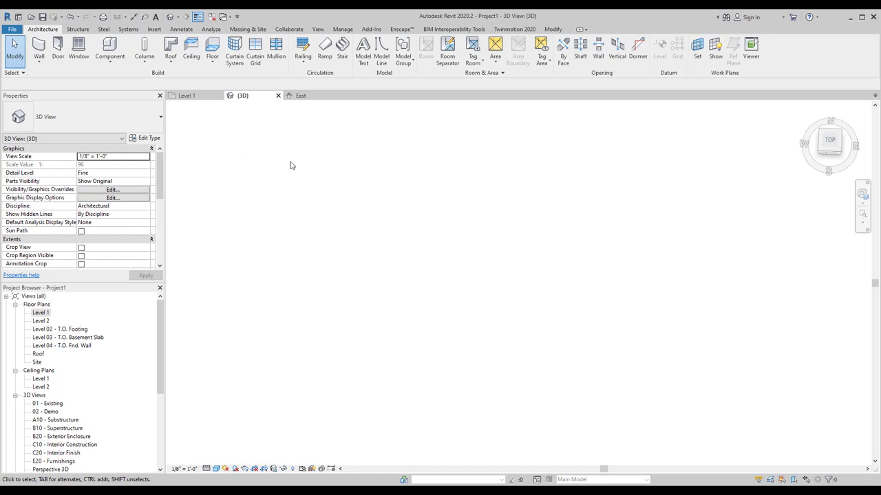
# Step: Open the Level 1 floor plan from the Project Browser
pyautogui.doubleClick(42, 314)
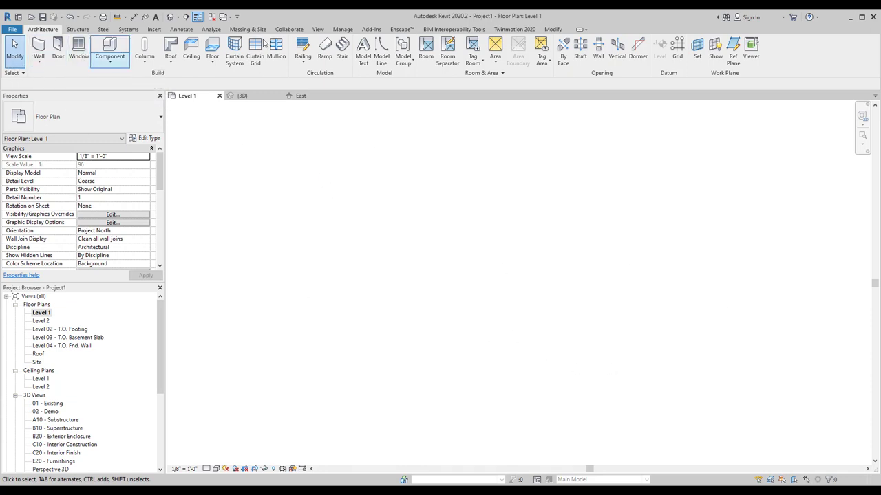
# Step: Start a Basic Wall of type Generic - 6" and choose the Ellipse draw tool
pyautogui.click(110, 61)
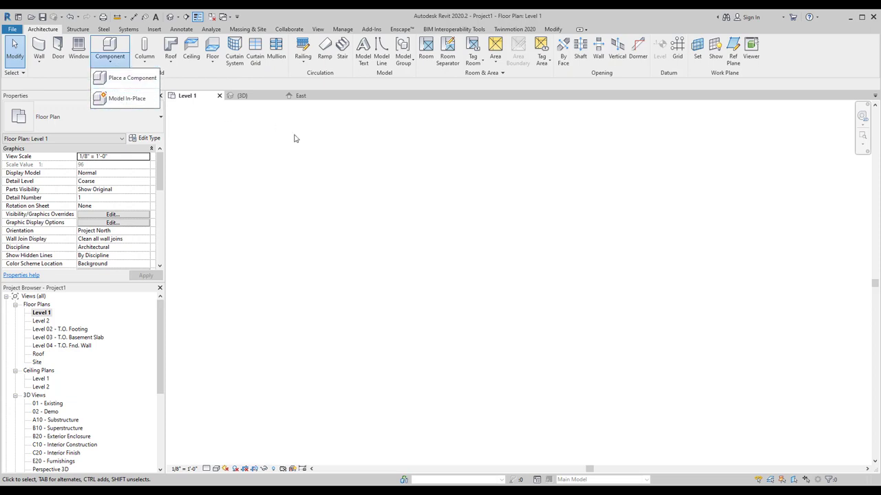
pyautogui.click(311, 151)
pyautogui.click(38, 62)
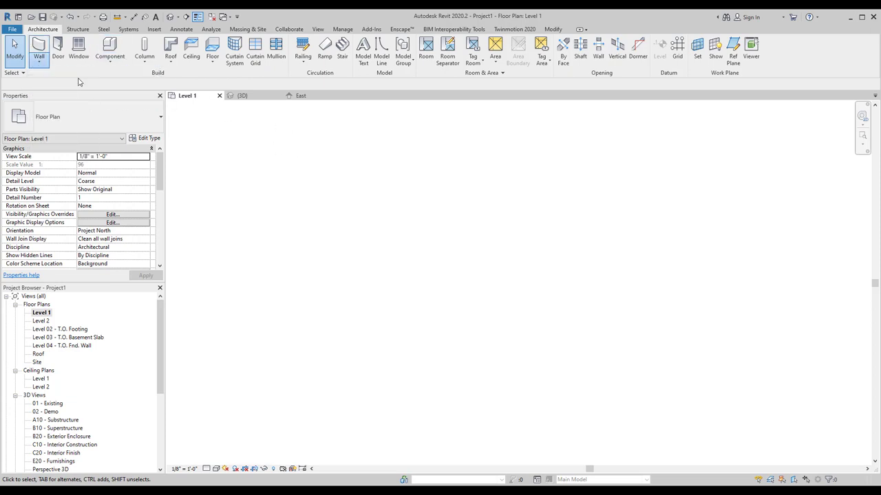
pyautogui.click(128, 117)
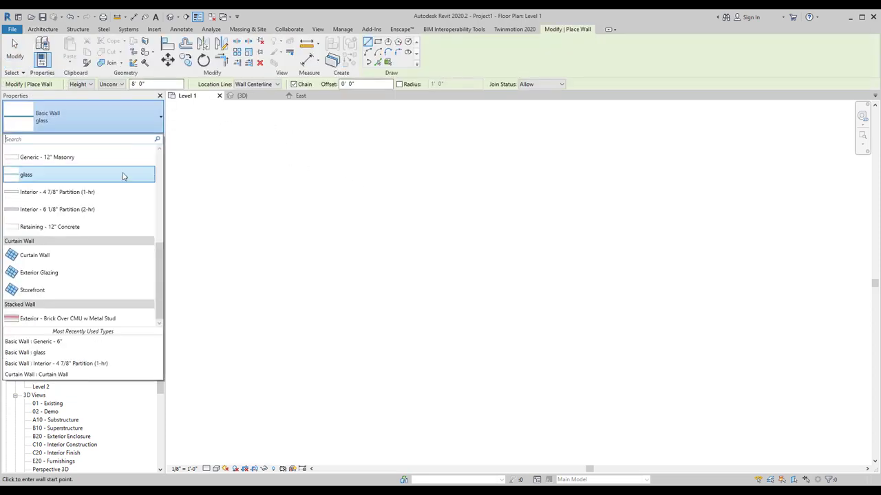
pyautogui.scroll(1, 112, 276)
pyautogui.scroll(1, 112, 268)
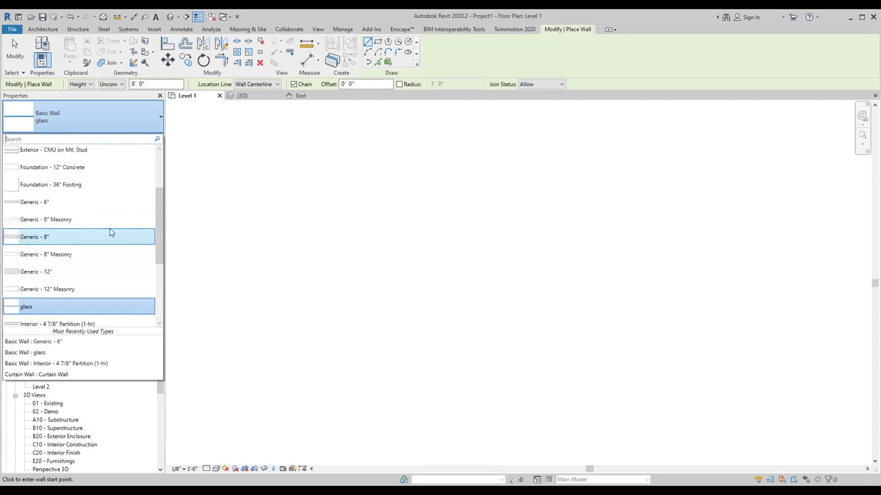
pyautogui.scroll(1, 113, 199)
pyautogui.scroll(1, 112, 196)
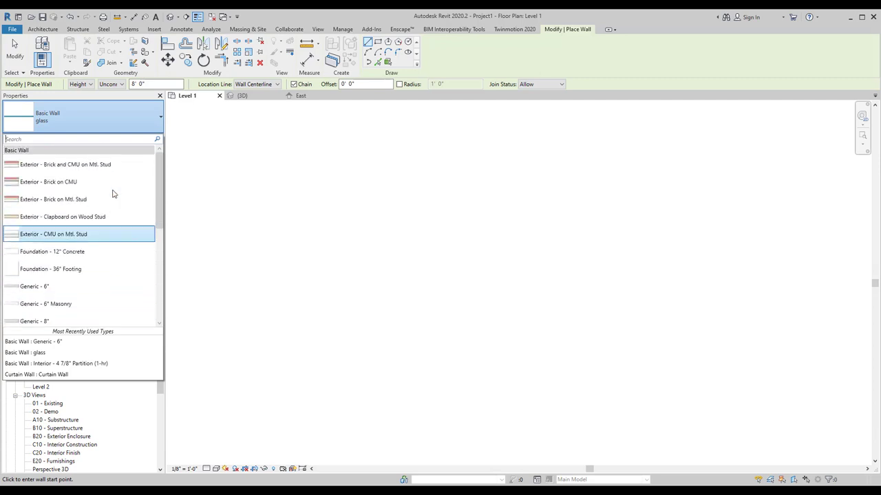
pyautogui.click(100, 287)
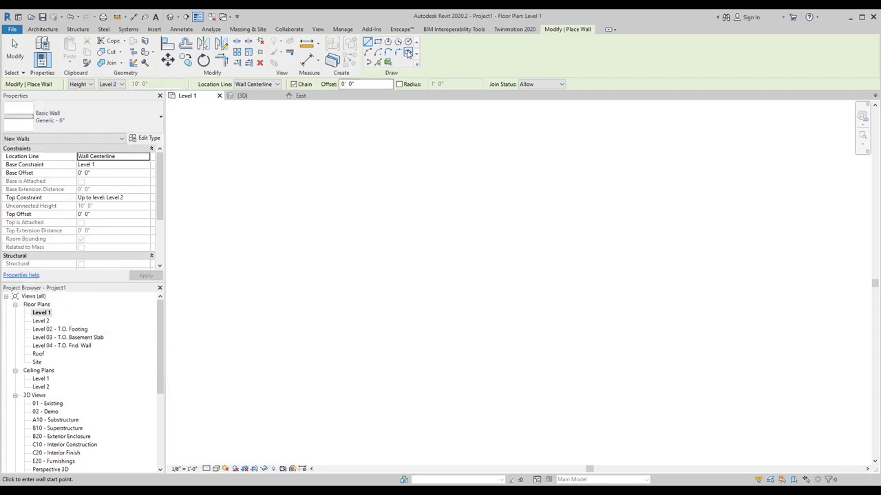
pyautogui.click(408, 53)
# Step: Draw an elliptical Generic - 6" wall with 15'-6" and 9'-0" semi-axes on Level 1
pyautogui.click(478, 284)
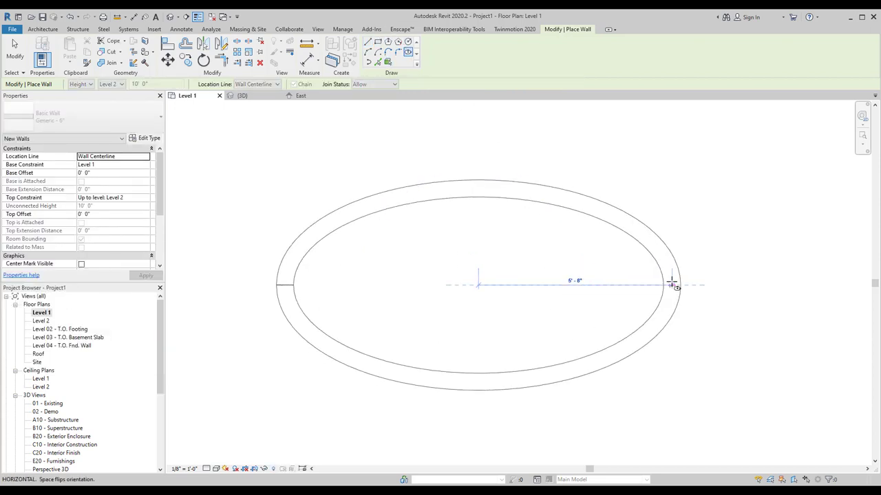
pyautogui.scroll(-3, 757, 289)
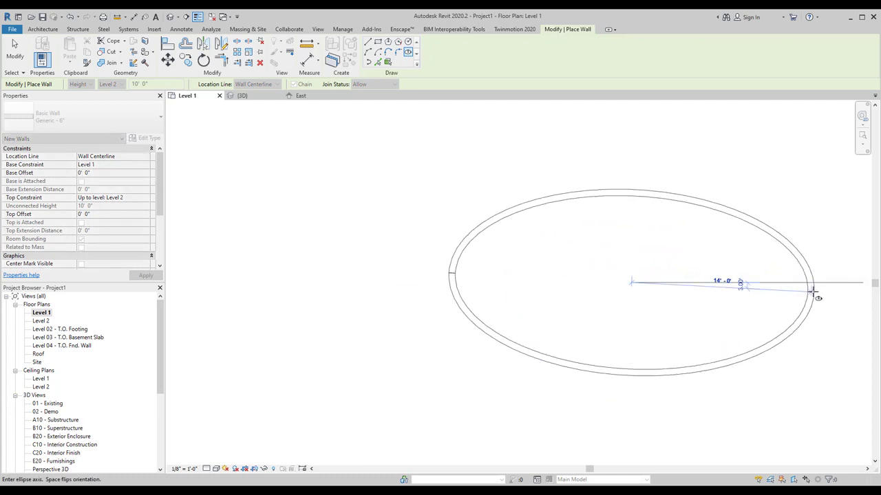
pyautogui.click(827, 287)
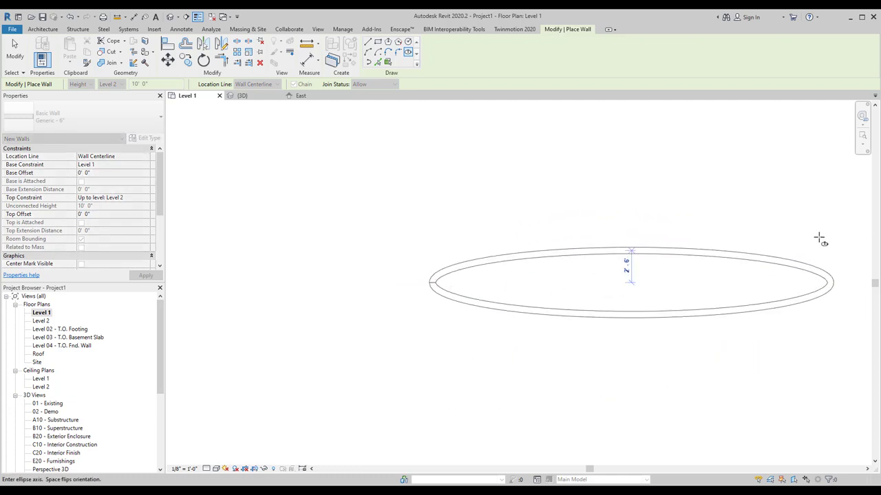
pyautogui.click(796, 165)
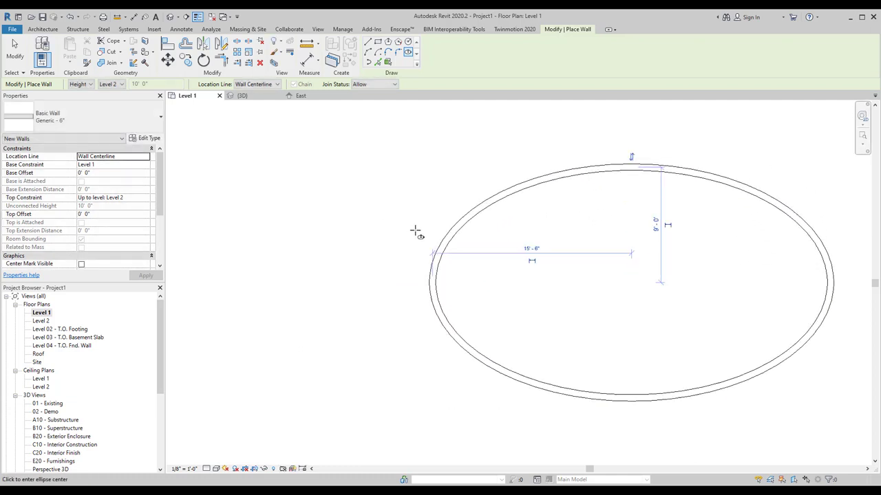
pyautogui.press('Escape')
pyautogui.press('Escape')
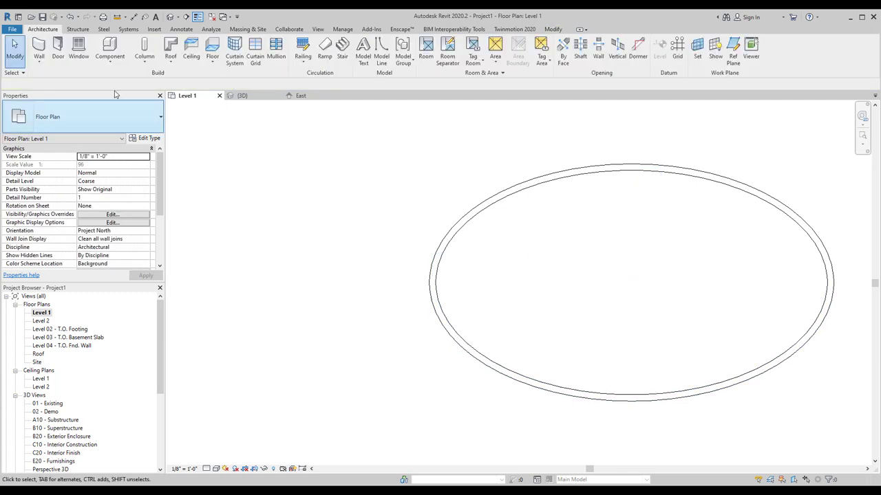
pyautogui.click(170, 16)
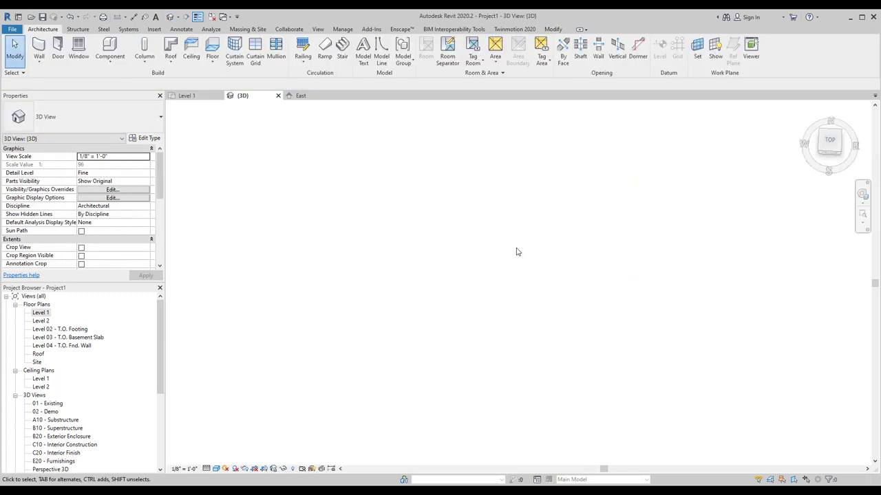
# Step: Orbit the 3D view to inspect the wall ring, then return to Level 1 and recentre it
pyautogui.scroll(5, 493, 323)
pyautogui.keyDown('shift'); pyautogui.moveTo(501, 330); pyautogui.dragTo(557, 223, button='middle'); pyautogui.keyUp('shift')
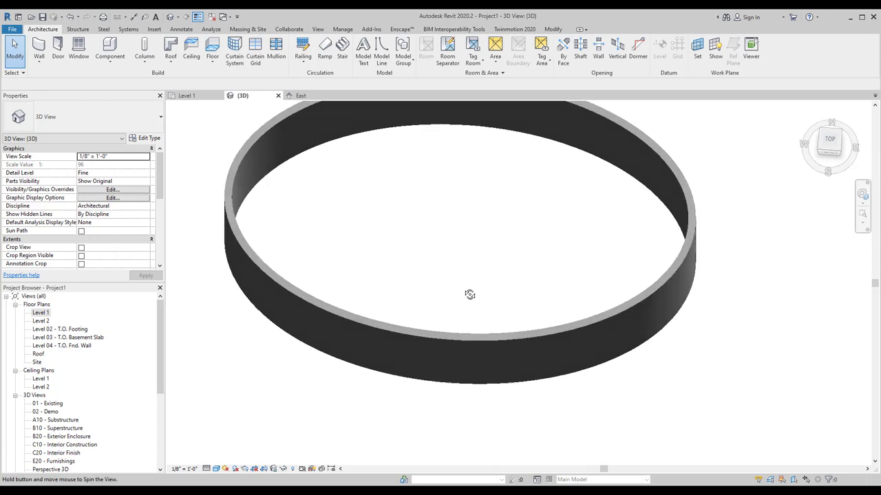
pyautogui.scroll(-3, 558, 223)
pyautogui.keyDown('shift'); pyautogui.moveTo(567, 385); pyautogui.dragTo(493, 317, button='middle'); pyautogui.keyUp('shift')
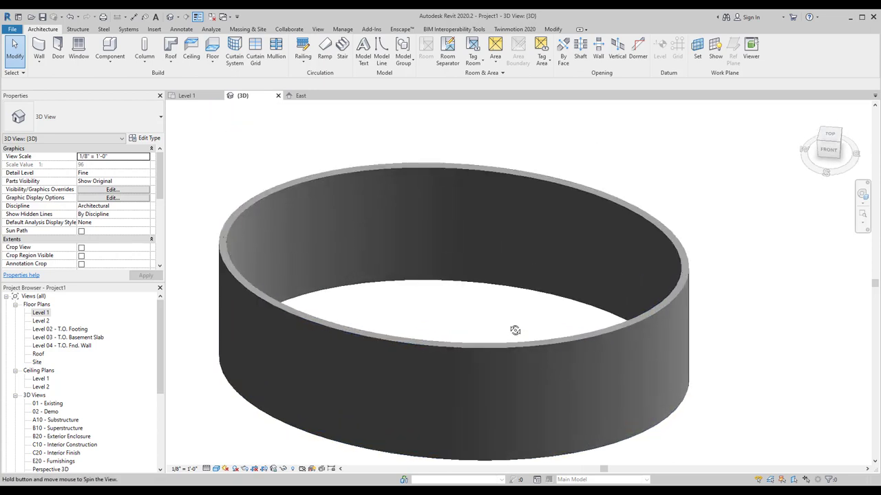
pyautogui.doubleClick(38, 313)
pyautogui.moveTo(576, 338); pyautogui.dragTo(494, 300, button='middle')
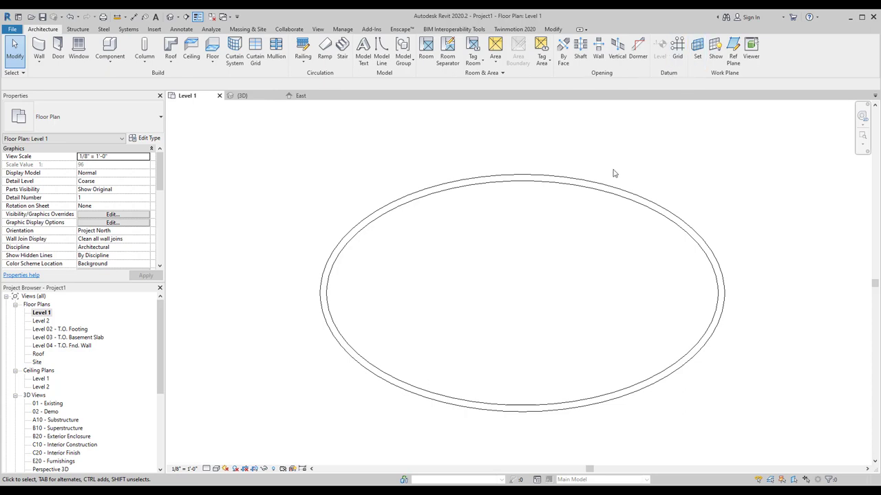
# Step: Draw a horizontal reference plane across the ellipse's long axis and name it 1
pyautogui.click(733, 55)
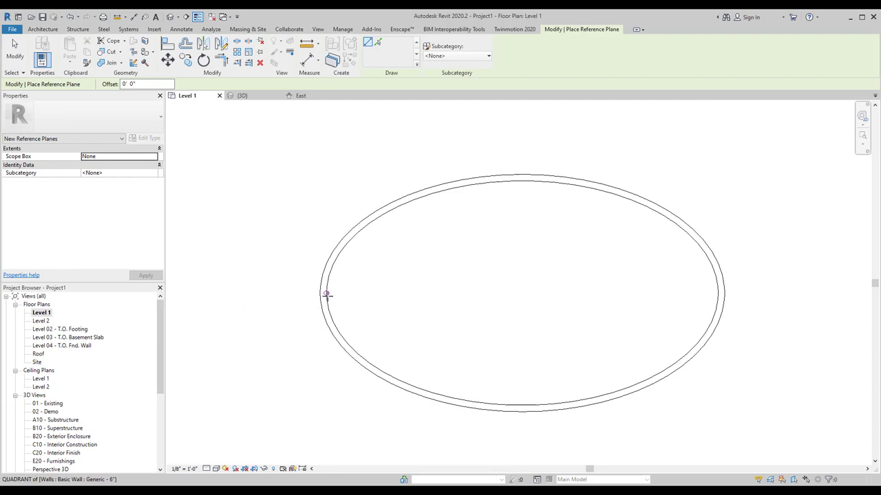
pyautogui.click(327, 295)
pyautogui.click(752, 294)
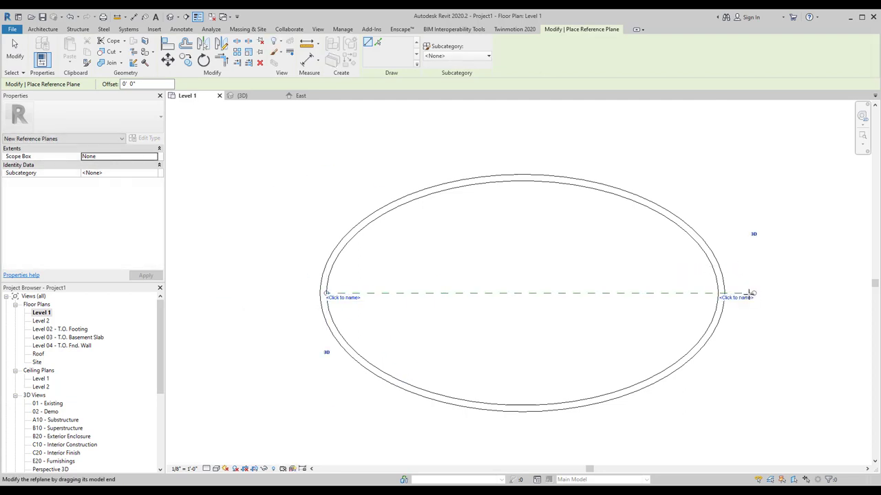
pyautogui.press('Escape')
pyautogui.press('Escape')
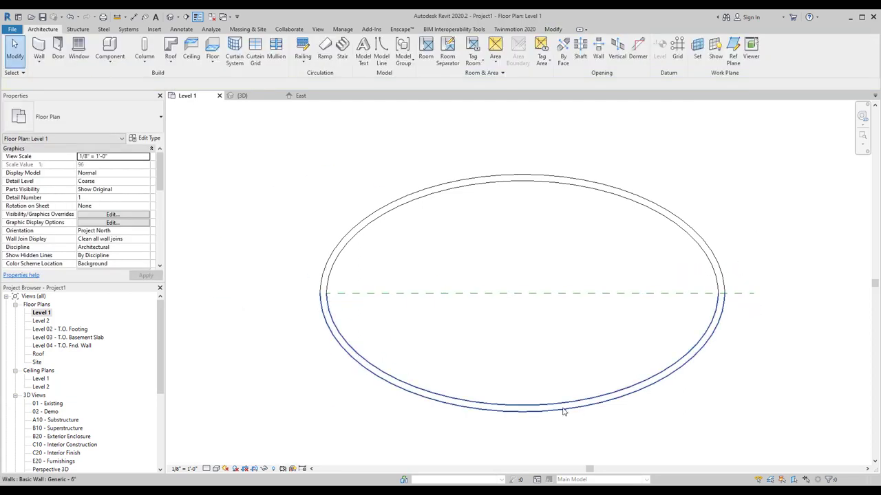
pyautogui.click(444, 294)
pyautogui.click(750, 300)
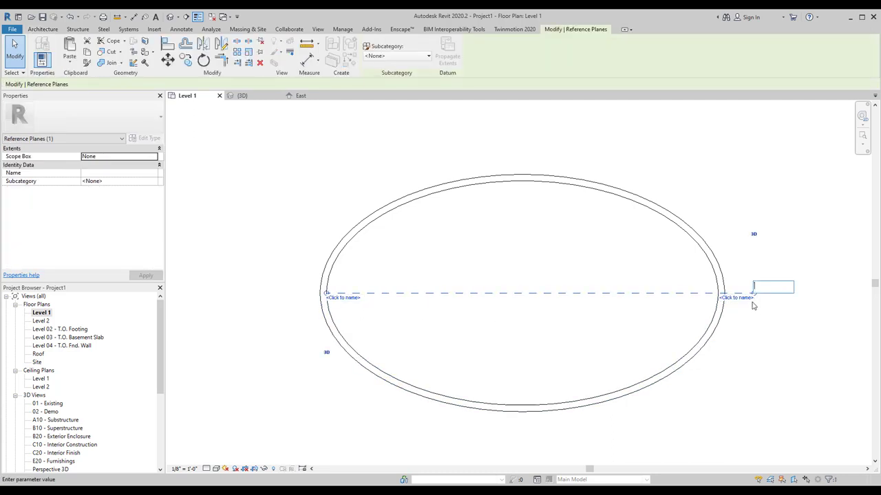
pyautogui.write('1')
pyautogui.press('Return')
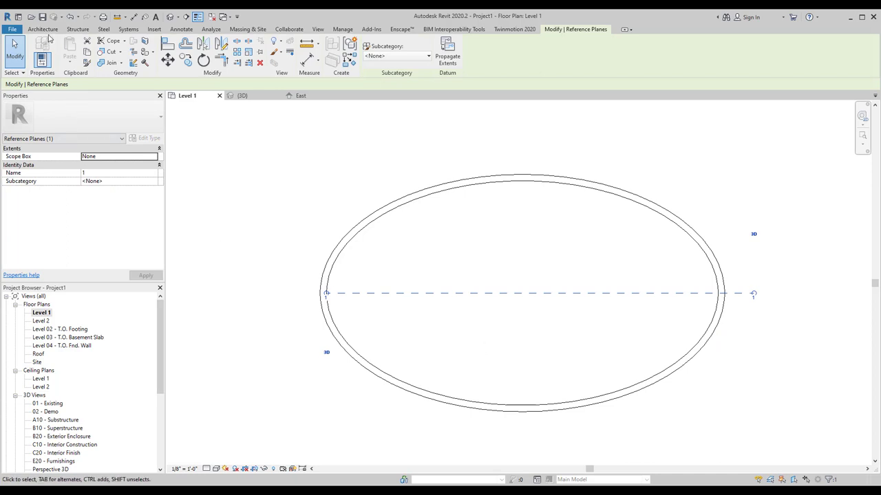
# Step: Create an in-place Walls family named Walls 1 and start a solid extrusion
pyautogui.click(47, 30)
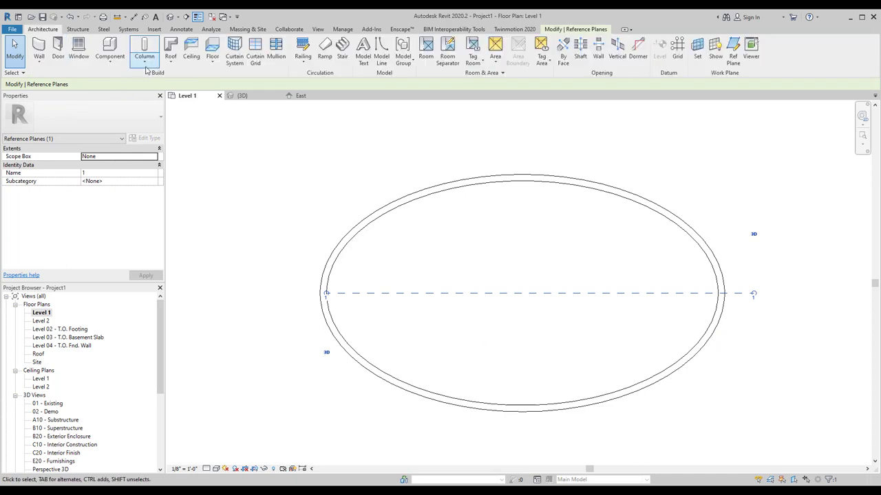
pyautogui.click(117, 66)
pyautogui.click(128, 97)
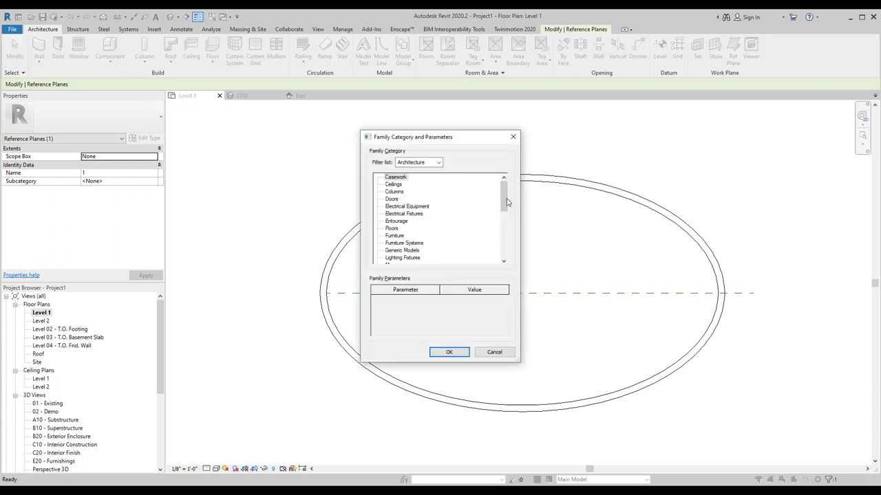
pyautogui.moveTo(505, 200); pyautogui.dragTo(503, 255)
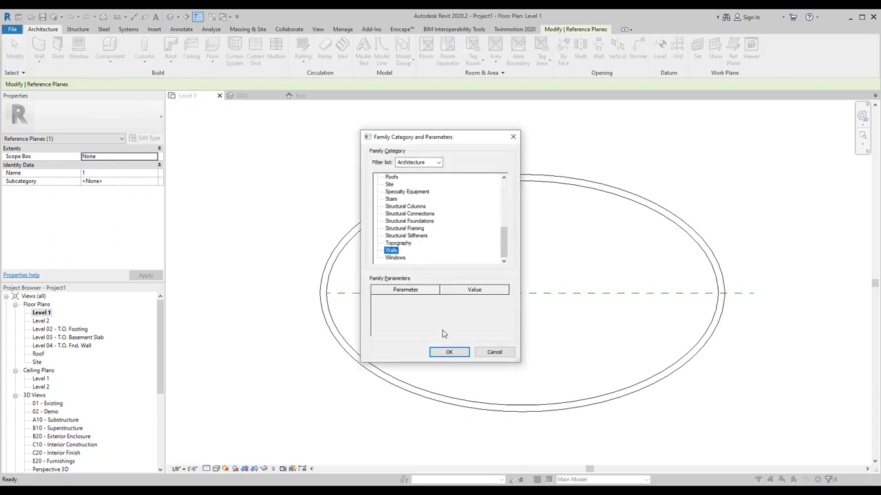
pyautogui.click(450, 354)
pyautogui.click(439, 269)
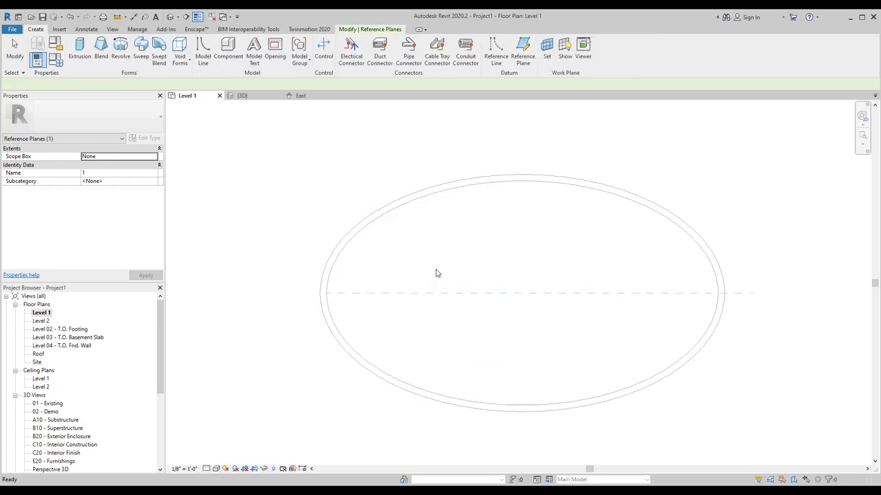
pyautogui.click(81, 61)
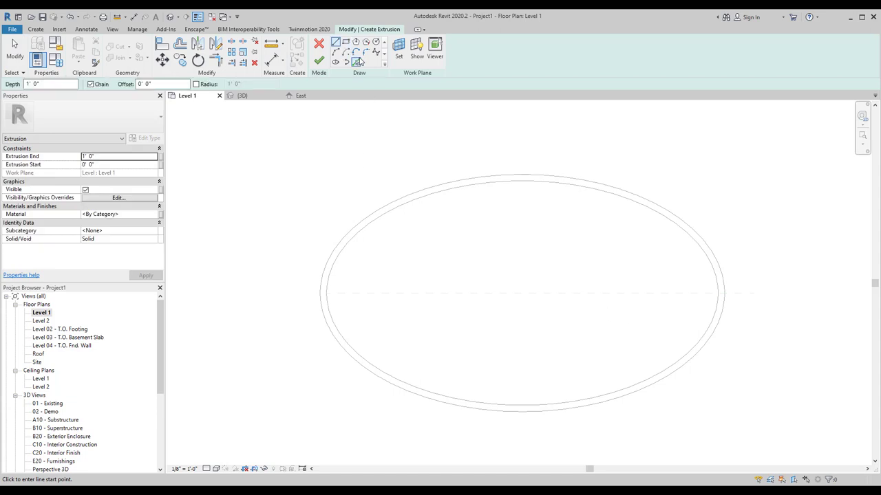
# Step: Set the extrusion's work plane to Reference Plane : 1 and open the North elevation
pyautogui.click(399, 49)
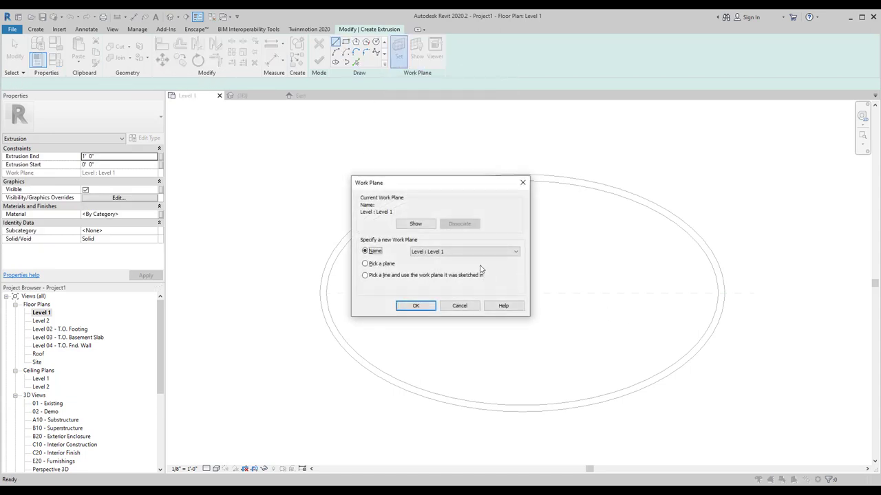
pyautogui.click(442, 252)
pyautogui.click(438, 306)
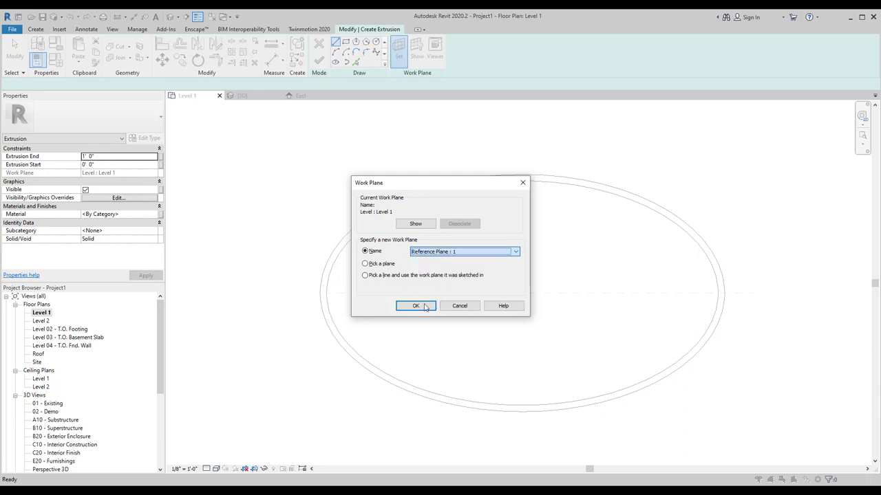
pyautogui.click(413, 307)
pyautogui.click(439, 344)
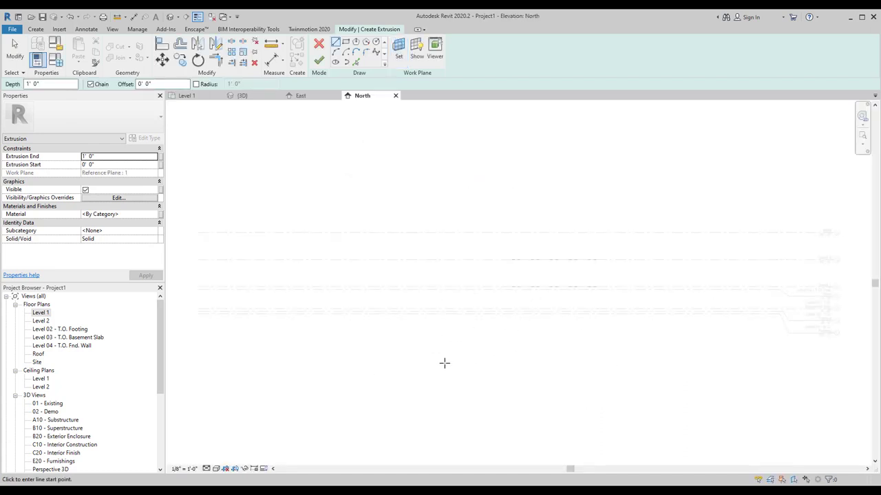
# Step: Switch to the 3D view, show the Reference Plane : 1 work plane, and face the wall
pyautogui.click(247, 96)
pyautogui.scroll(-3, 492, 335)
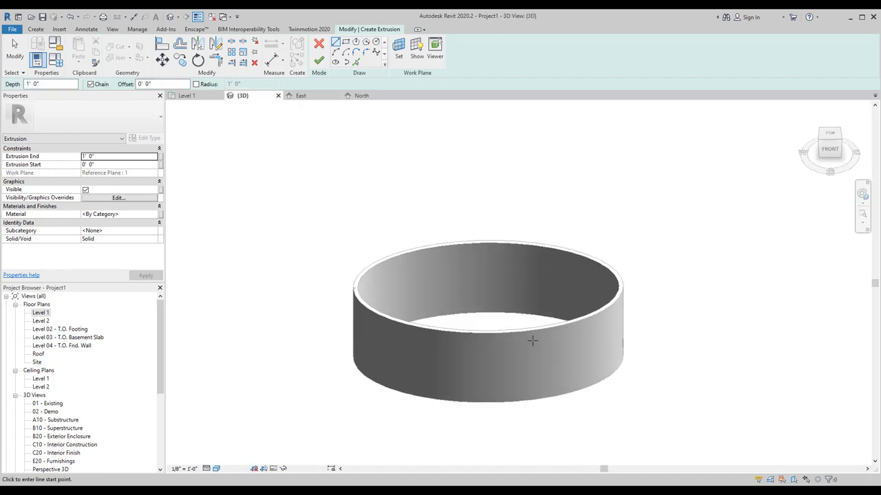
pyautogui.click(417, 55)
pyautogui.moveTo(586, 366)
pyautogui.keyDown('shift'); pyautogui.mouseDown(button='middle')
pyautogui.moveTo(564, 289)
pyautogui.moveTo(608, 233)
pyautogui.moveTo(580, 241)
pyautogui.mouseUp(button='middle'); pyautogui.keyUp('shift')
pyautogui.scroll(2, 564, 227)
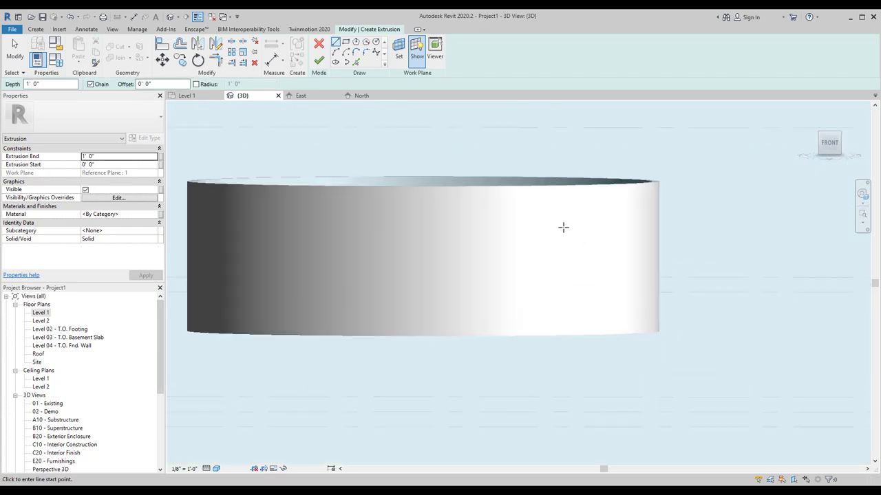
pyautogui.scroll(1, 579, 256)
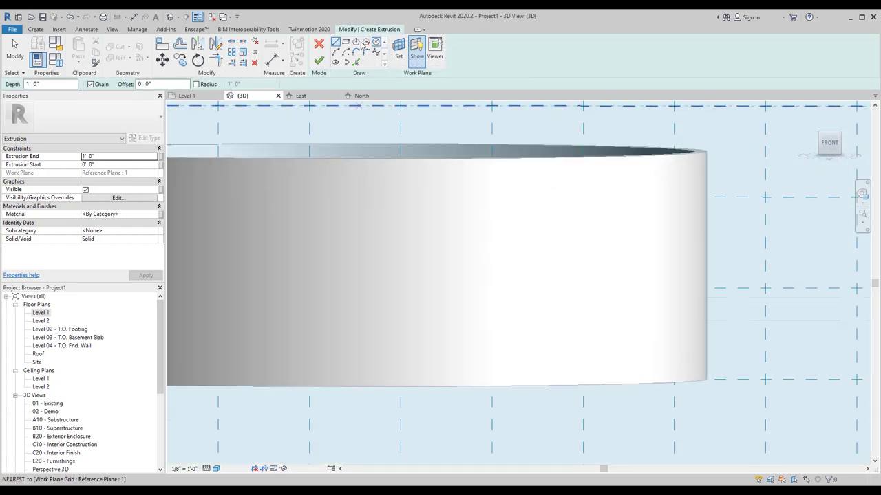
# Step: Sketch the first four elliptical profiles on the wall face, including 1'-11" and 2'-10" wide ones
pyautogui.click(345, 63)
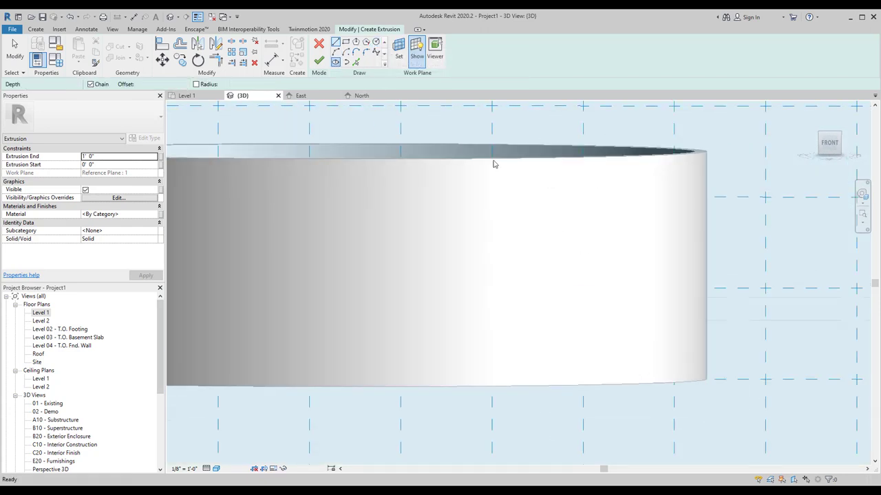
pyautogui.click(625, 246)
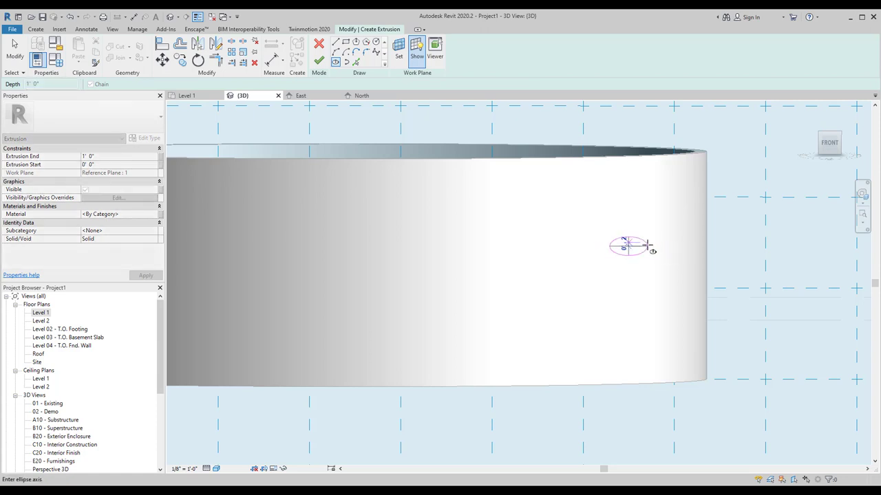
pyautogui.click(641, 250)
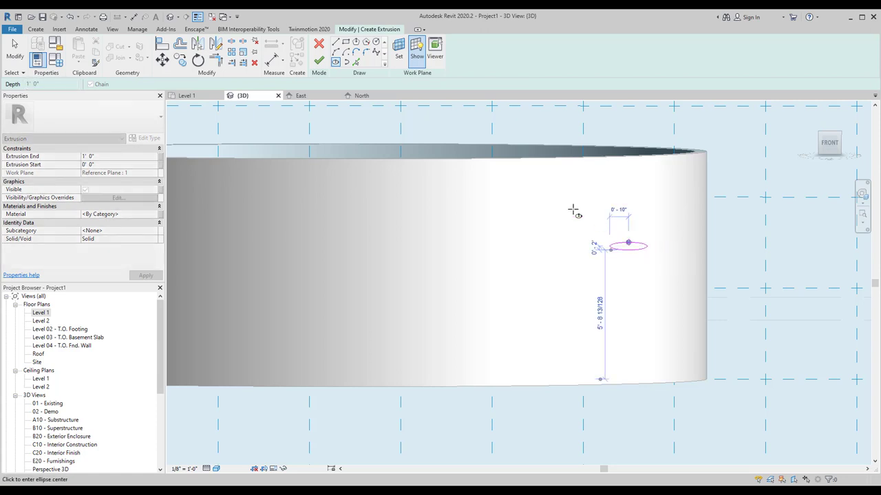
pyautogui.click(531, 200)
pyautogui.click(566, 199)
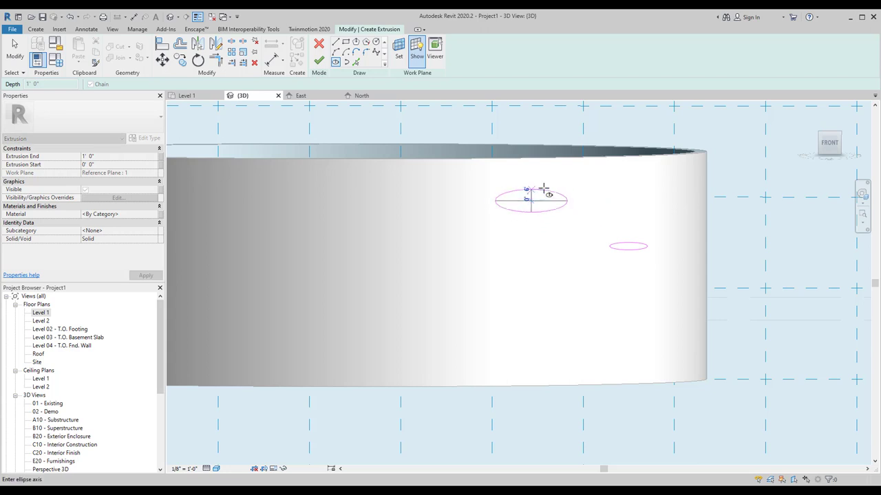
pyautogui.click(543, 187)
pyautogui.click(353, 309)
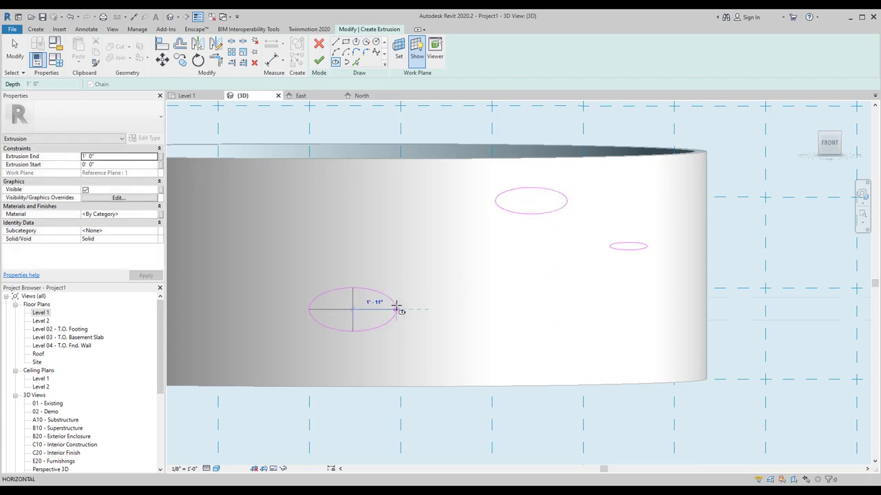
pyautogui.click(396, 309)
pyautogui.click(353, 297)
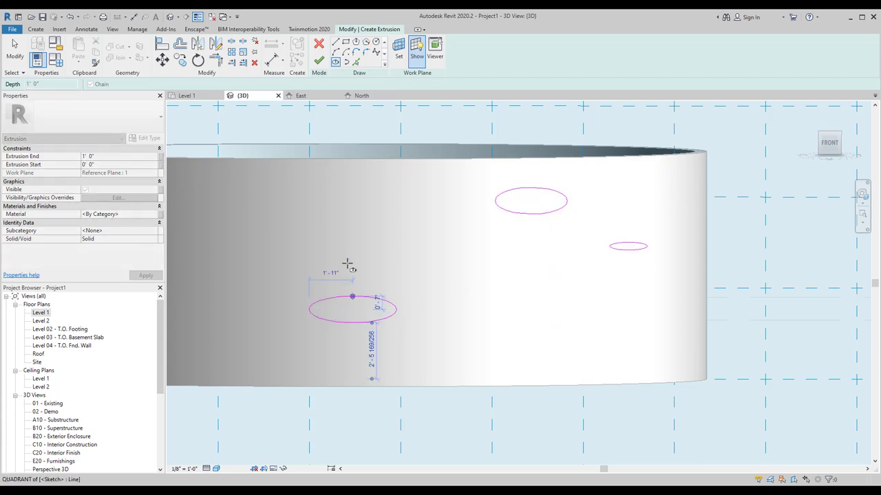
pyautogui.click(342, 222)
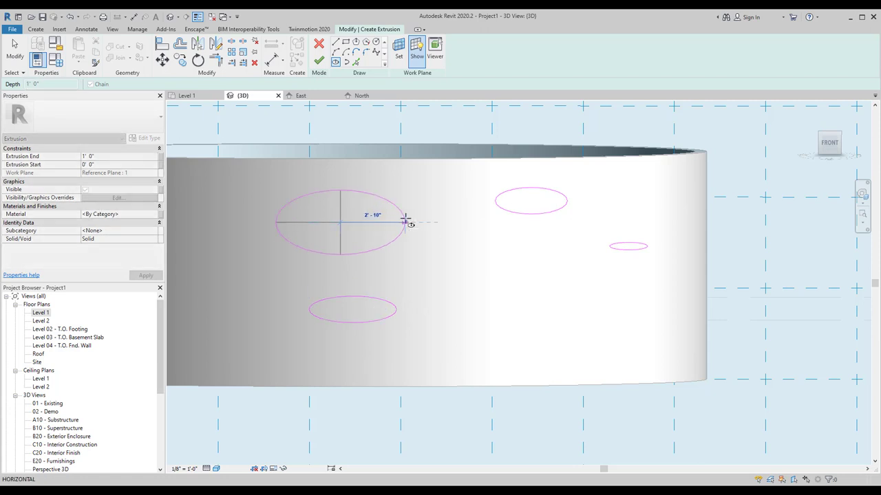
pyautogui.click(406, 222)
pyautogui.click(397, 194)
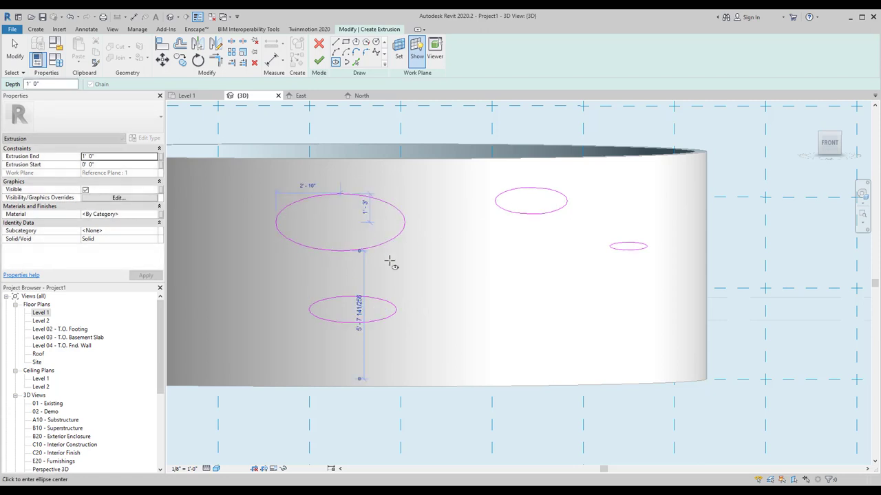
# Step: Sketch four more ellipses, including a tilted one and a 2'-11" wide one, and finish the extrusion
pyautogui.keyDown('shift'); pyautogui.moveTo(389, 261); pyautogui.dragTo(401, 295, button='middle'); pyautogui.keyUp('shift')
pyautogui.click(434, 296)
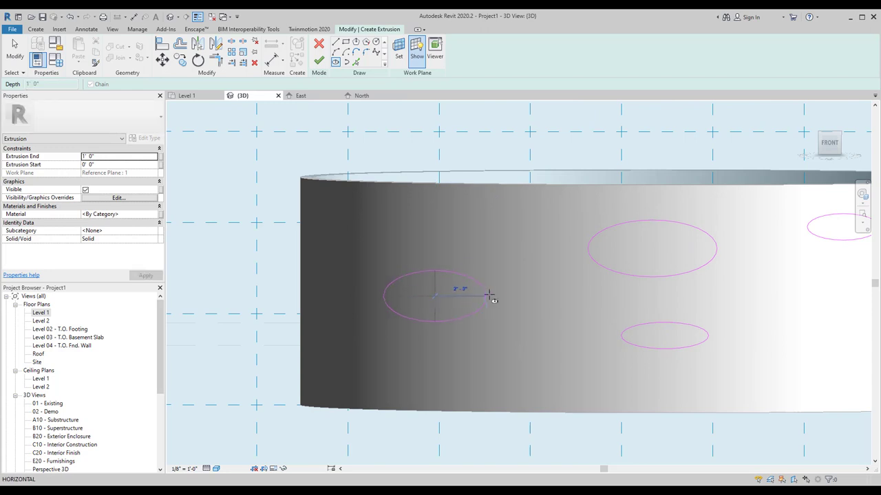
pyautogui.click(457, 274)
pyautogui.scroll(-3, 334, 304)
pyautogui.scroll(3, 615, 344)
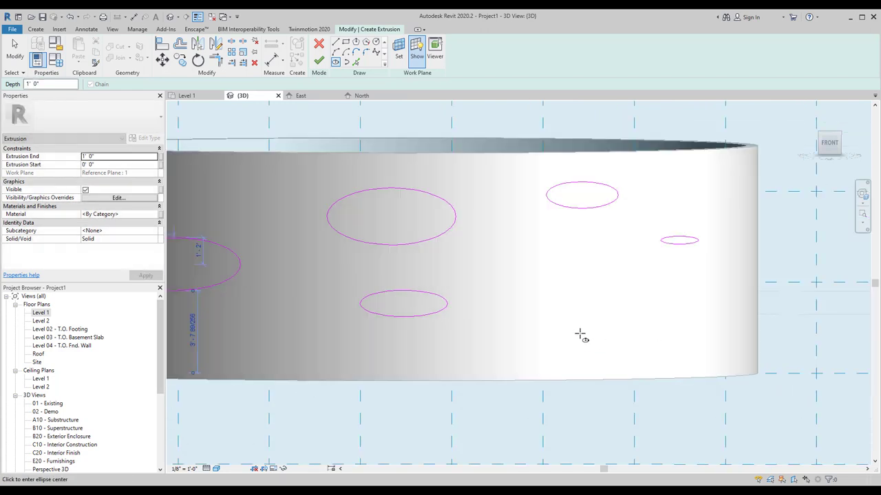
pyautogui.click(580, 334)
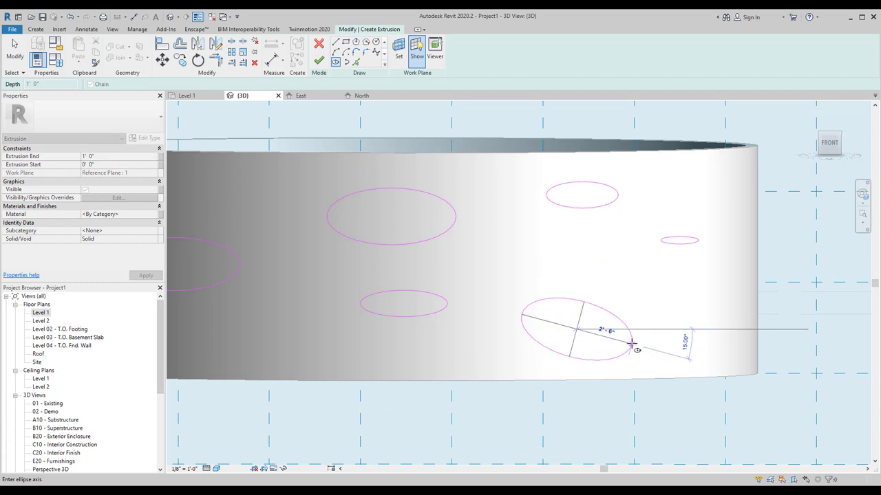
pyautogui.click(638, 344)
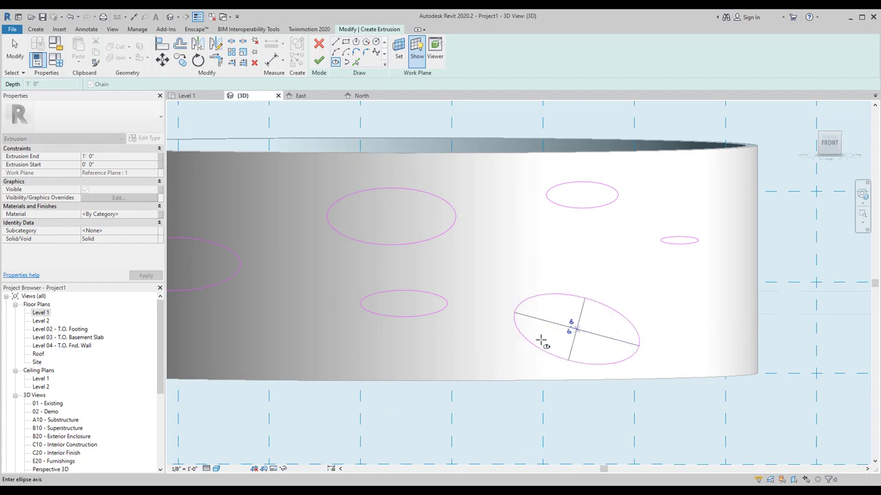
pyautogui.click(507, 338)
pyautogui.moveTo(365, 328); pyautogui.dragTo(521, 321, button='middle')
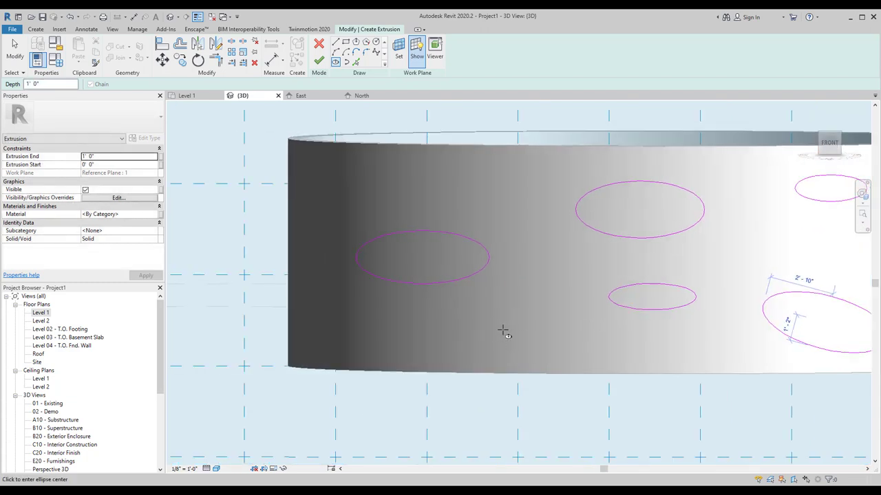
pyautogui.click(506, 330)
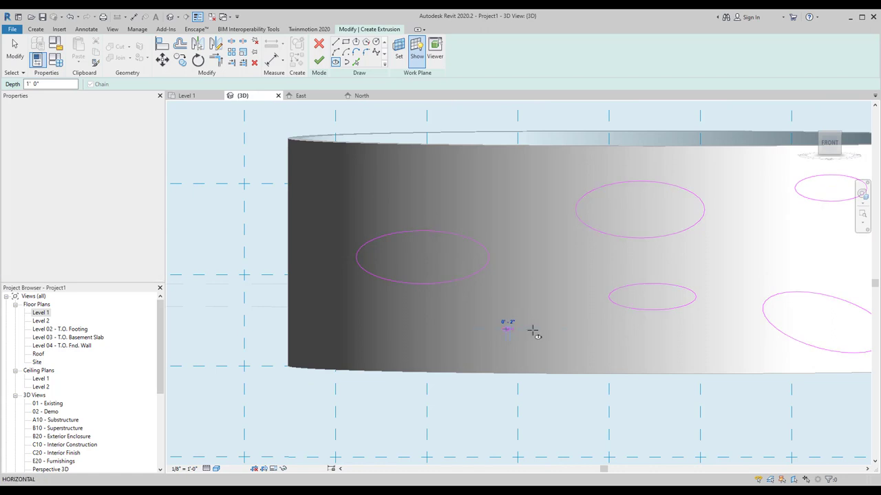
pyautogui.click(573, 331)
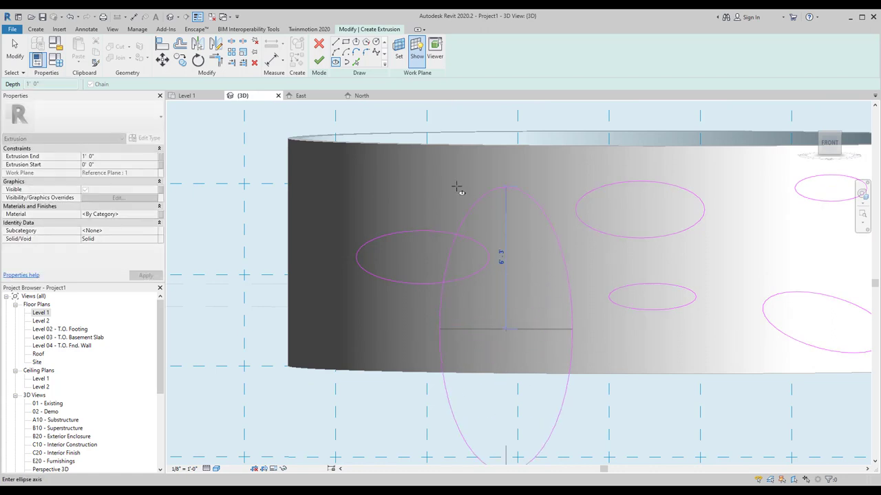
pyautogui.click(514, 307)
pyautogui.click(459, 178)
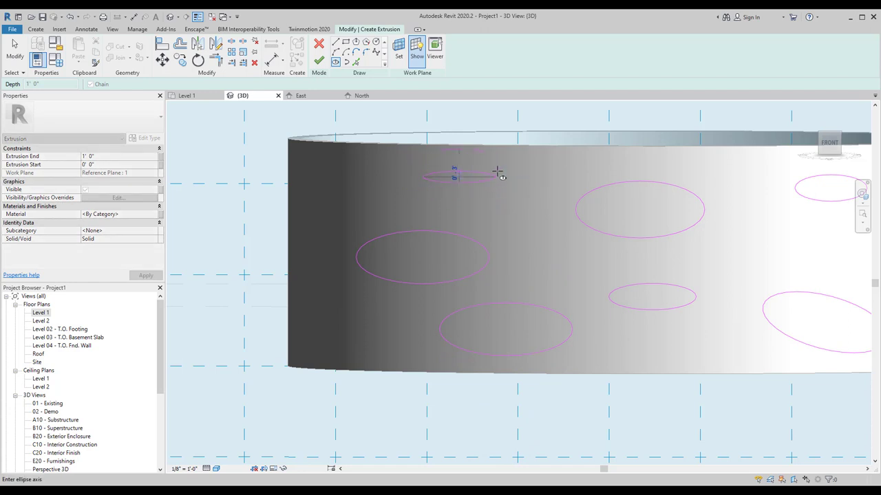
pyautogui.click(499, 165)
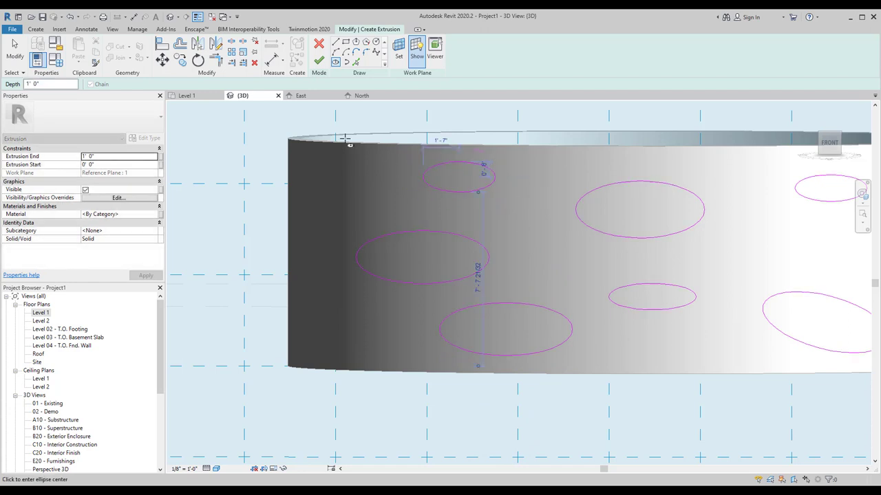
pyautogui.click(318, 61)
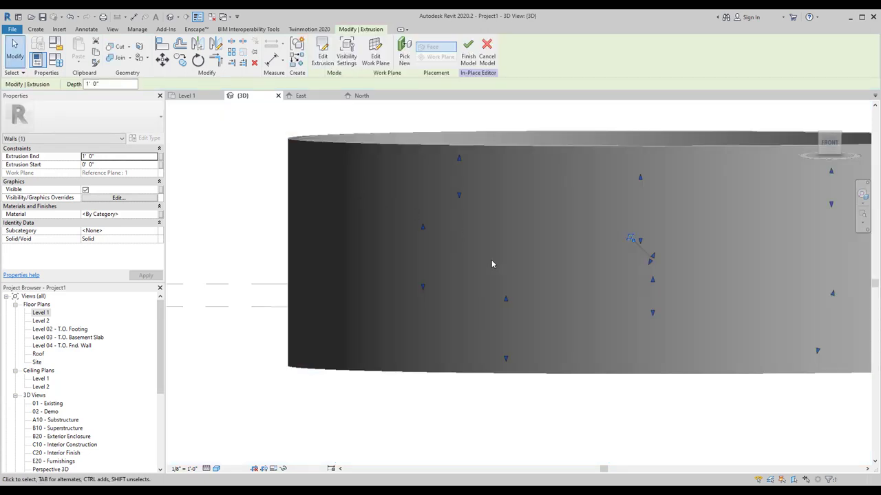
# Step: Make the extrusion a void and stretch it about 26' through both sides of the wall
pyautogui.keyDown('shift'); pyautogui.moveTo(354, 249); pyautogui.dragTo(472, 358, button='middle'); pyautogui.keyUp('shift')
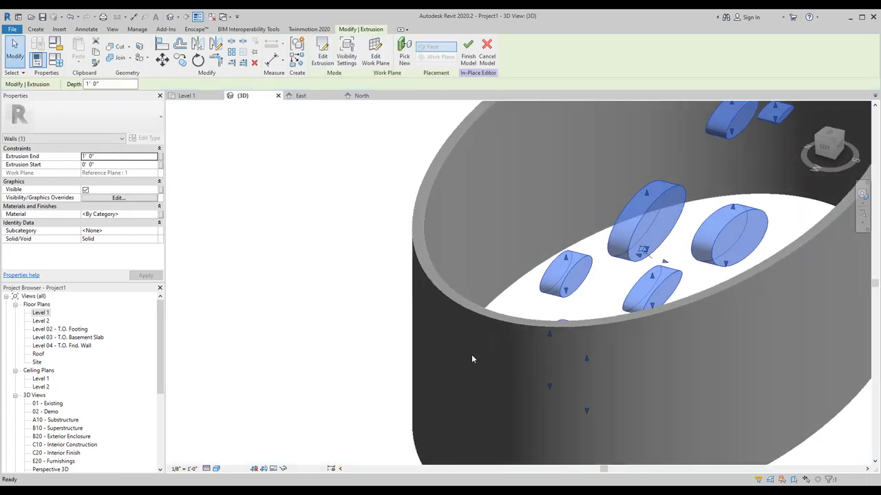
pyautogui.press('Return')
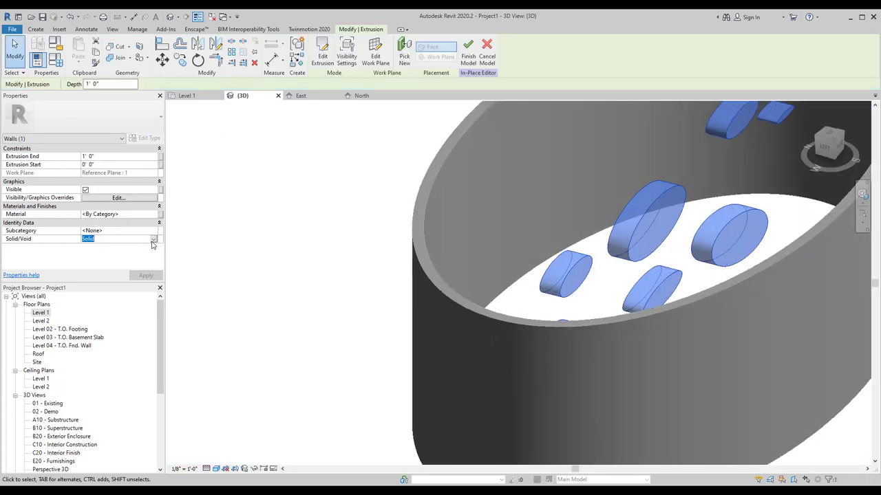
pyautogui.click(153, 240)
pyautogui.click(89, 254)
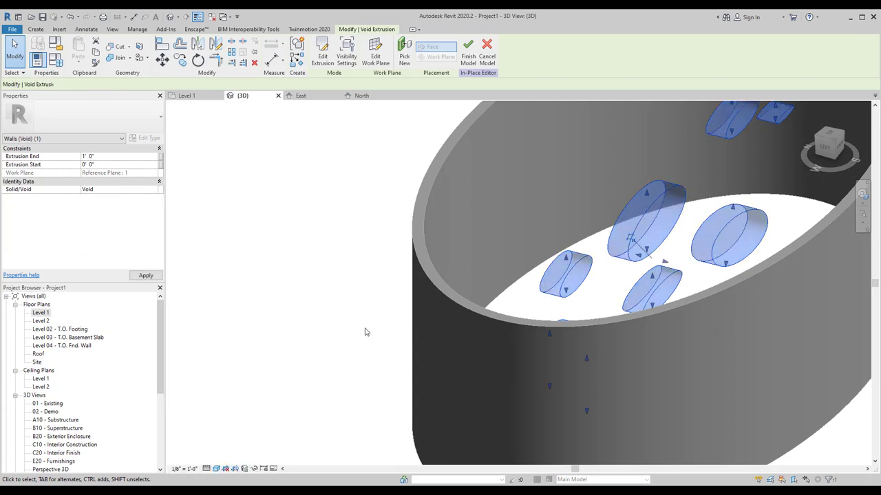
pyautogui.scroll(-3, 375, 289)
pyautogui.moveTo(375, 289)
pyautogui.keyDown('shift'); pyautogui.mouseDown(button='middle')
pyautogui.moveTo(625, 325)
pyautogui.moveTo(523, 289)
pyautogui.mouseUp(button='middle'); pyautogui.keyUp('shift')
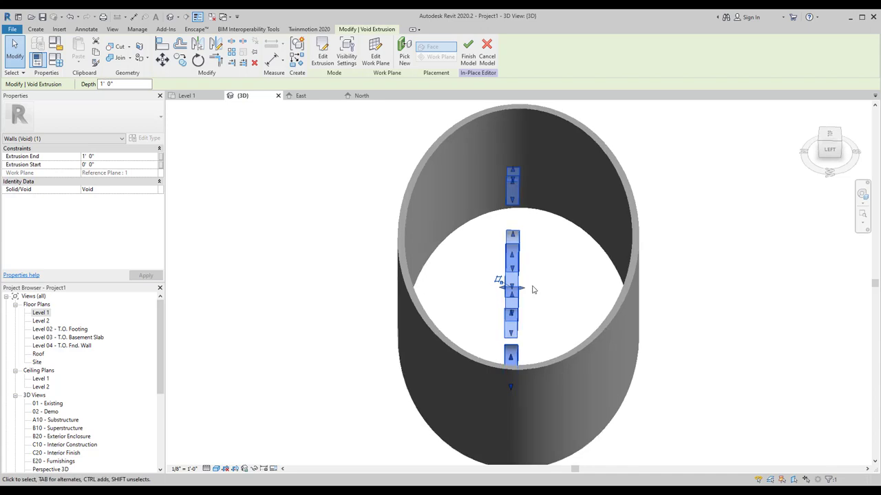
pyautogui.moveTo(523, 288); pyautogui.dragTo(688, 288)
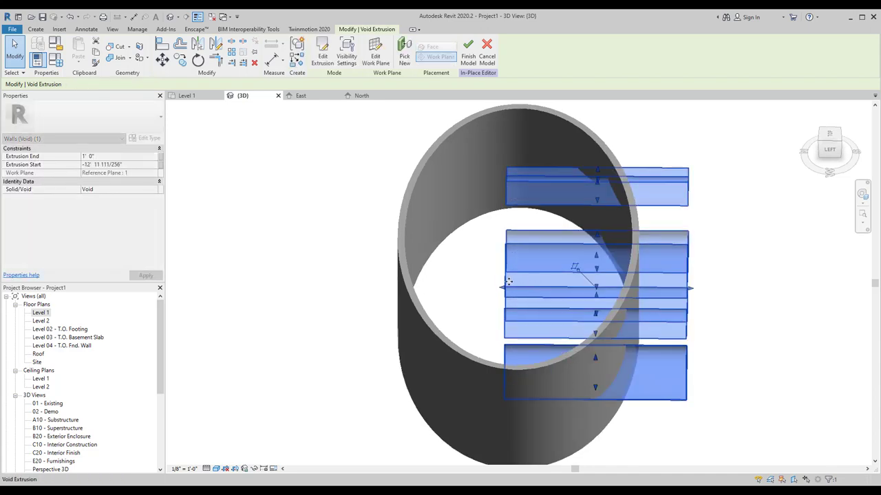
pyautogui.moveTo(470, 287); pyautogui.dragTo(340, 287)
pyautogui.moveTo(491, 262)
pyautogui.keyDown('shift'); pyautogui.mouseDown(button='middle')
pyautogui.moveTo(467, 336)
pyautogui.moveTo(268, 201)
pyautogui.mouseUp(button='middle'); pyautogui.keyUp('shift')
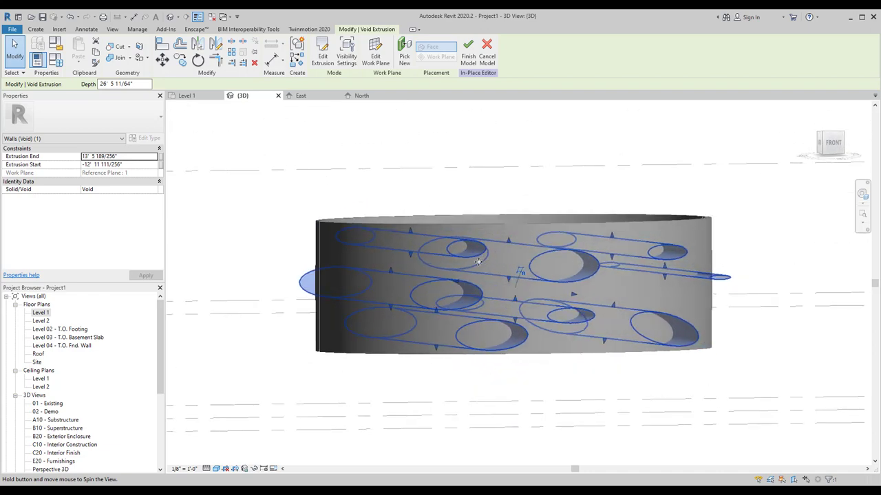
pyautogui.click(268, 202)
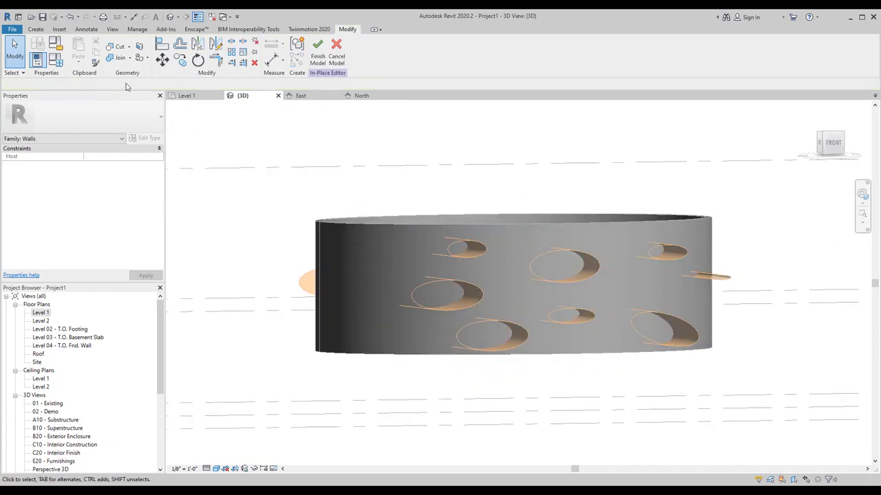
# Step: Cut the elliptical wall with the void to punch the first openings through it
pyautogui.click(114, 46)
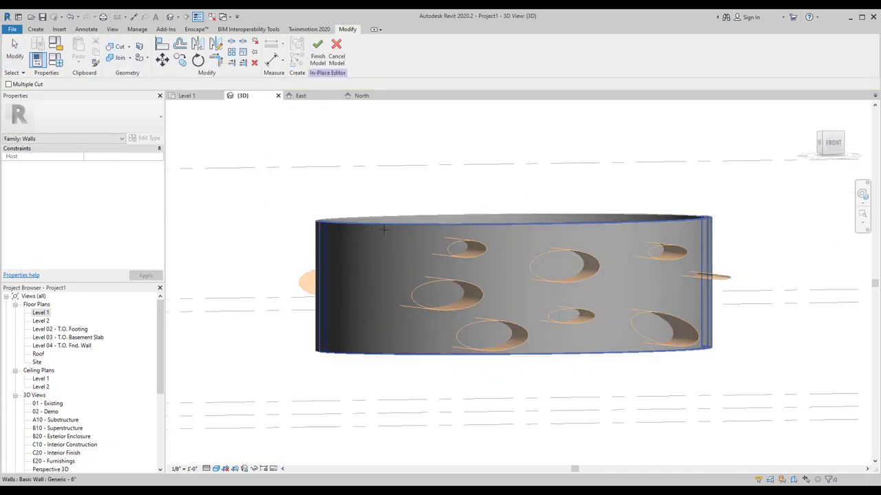
pyautogui.click(449, 301)
pyautogui.click(337, 308)
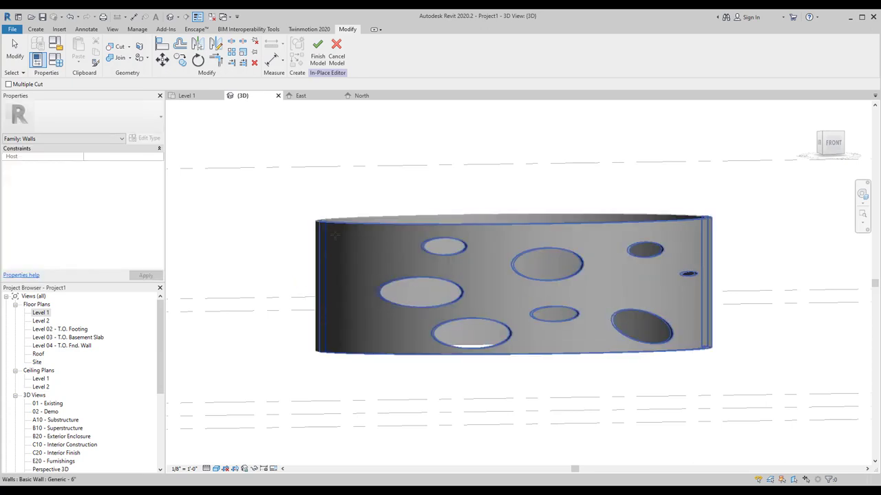
pyautogui.keyDown('shift'); pyautogui.moveTo(324, 235); pyautogui.dragTo(386, 299, button='middle'); pyautogui.keyUp('shift')
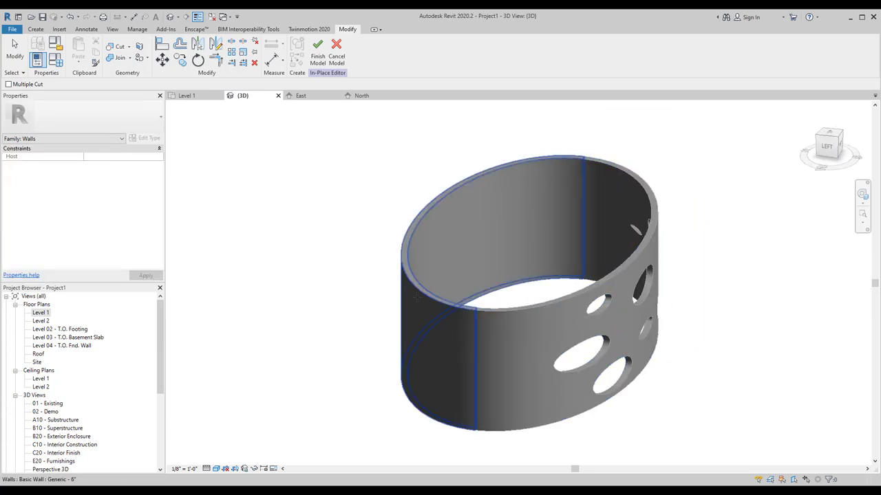
pyautogui.click(386, 299)
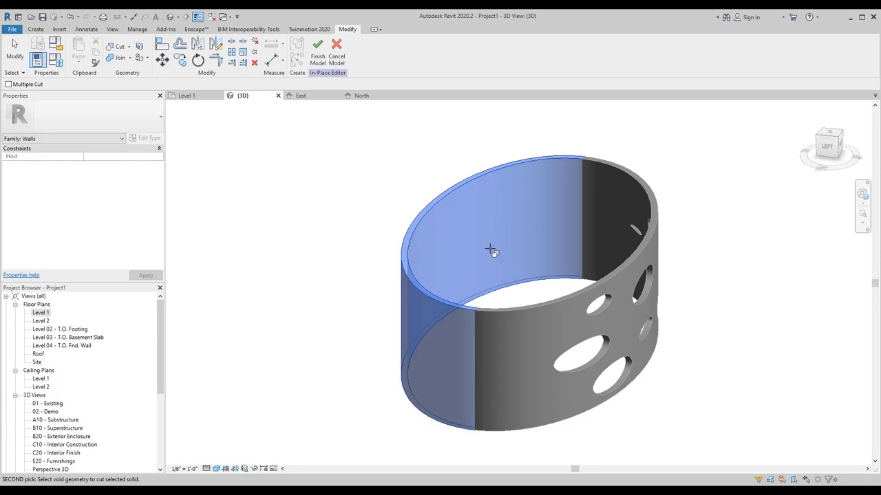
pyautogui.press('Escape')
pyautogui.press('Escape')
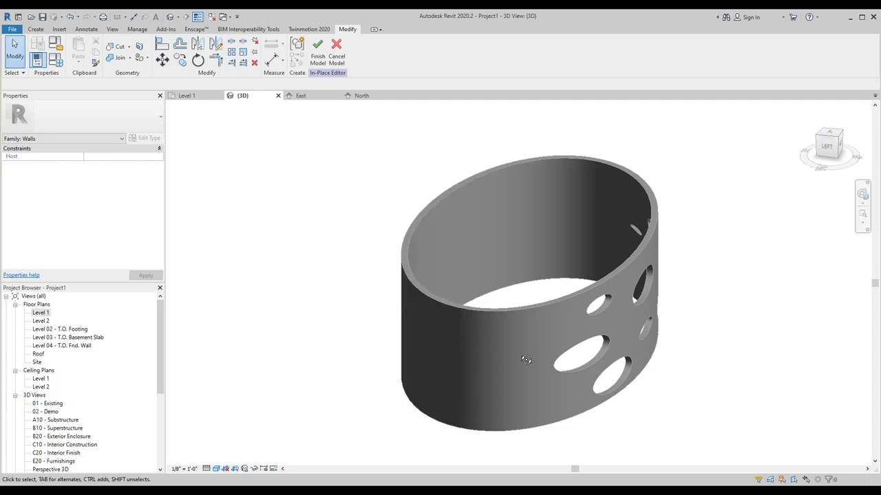
# Step: Cut the remaining holes through the wall with the void and finish the in-place model
pyautogui.keyDown('shift'); pyautogui.moveTo(526, 360); pyautogui.dragTo(521, 249, button='middle'); pyautogui.keyUp('shift')
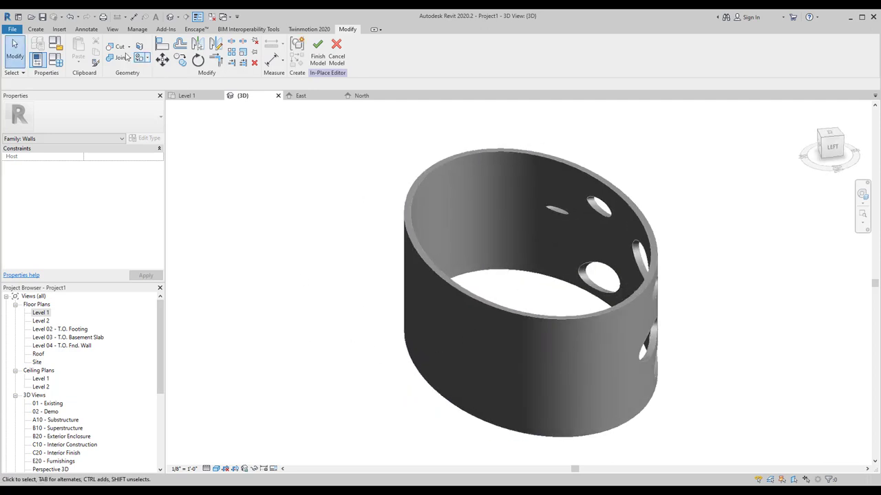
pyautogui.click(121, 46)
pyautogui.click(508, 257)
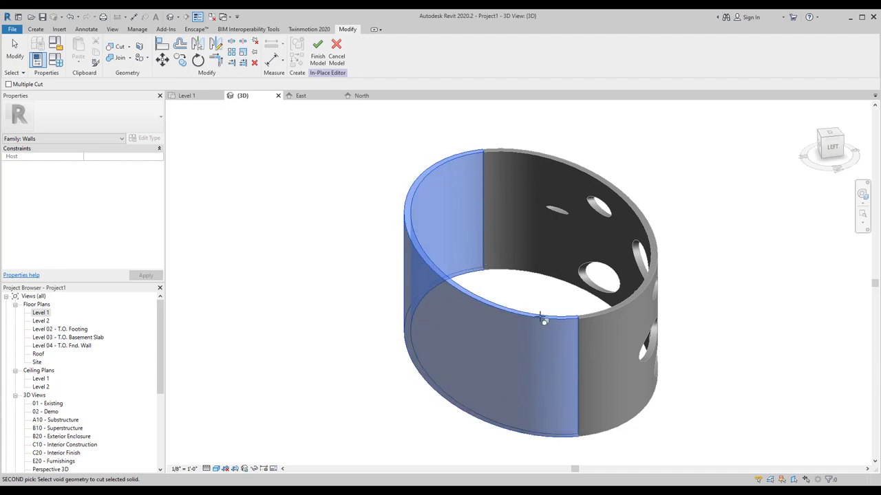
pyautogui.click(650, 297)
pyautogui.moveTo(550, 385)
pyautogui.keyDown('shift'); pyautogui.mouseDown(button='middle')
pyautogui.moveTo(521, 392)
pyautogui.moveTo(413, 365)
pyautogui.moveTo(456, 419)
pyautogui.moveTo(473, 419)
pyautogui.mouseUp(button='middle'); pyautogui.keyUp('shift')
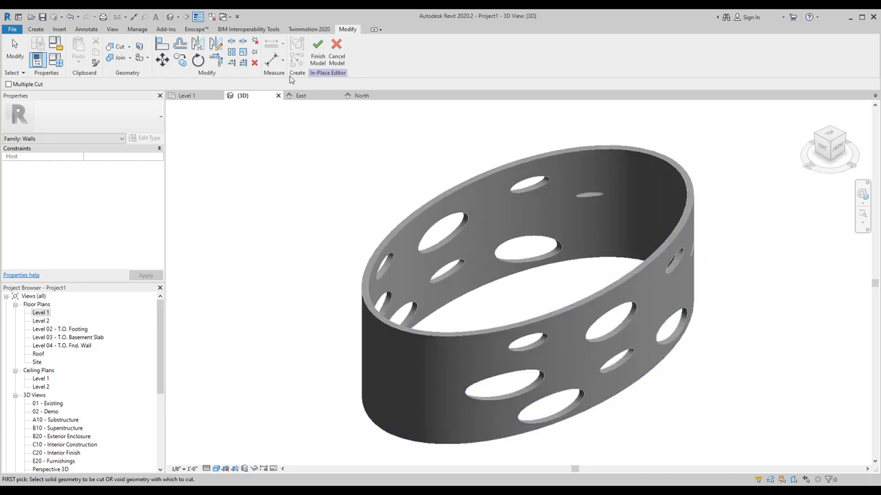
pyautogui.click(319, 53)
# Step: Switch the 3D view to Top, then open the Level 1 floor plan
pyautogui.moveTo(530, 265)
pyautogui.keyDown('shift'); pyautogui.mouseDown(button='middle')
pyautogui.moveTo(621, 364)
pyautogui.moveTo(567, 385)
pyautogui.mouseUp(button='middle'); pyautogui.keyUp('shift')
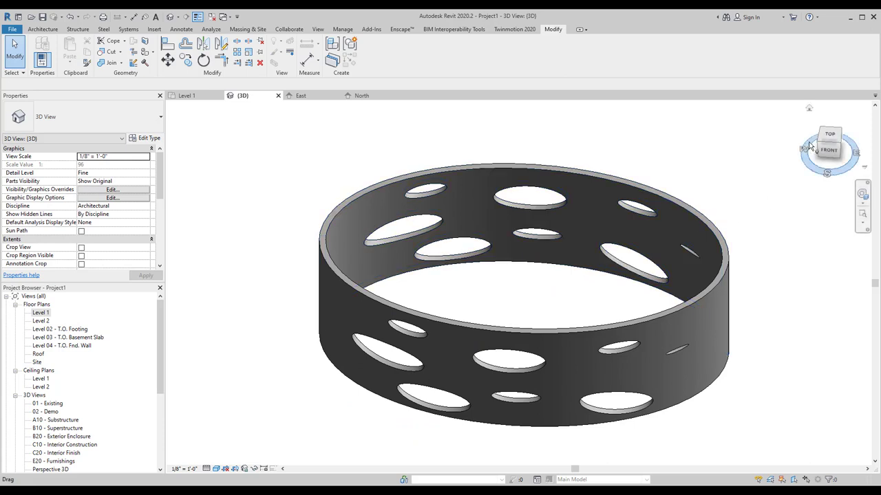
pyautogui.click(832, 137)
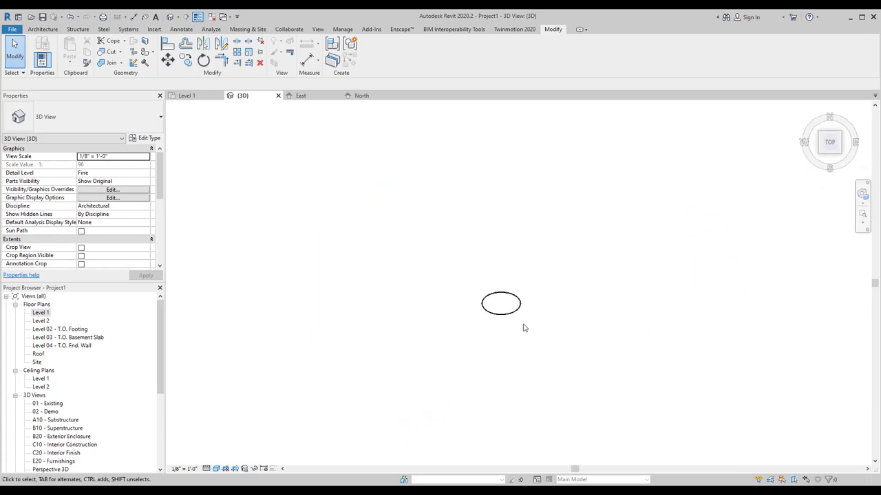
pyautogui.doubleClick(41, 313)
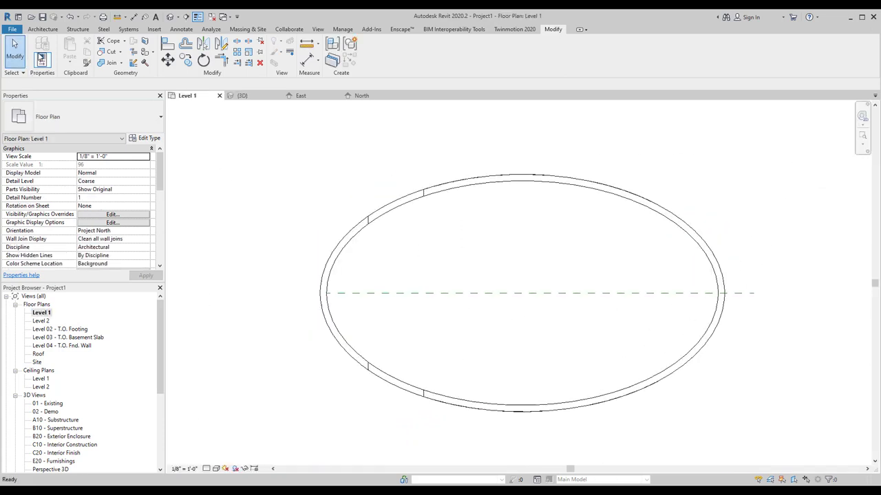
# Step: Start an architectural wall of the Storefront curtain wall type using the Ellipse draw tool
pyautogui.click(44, 30)
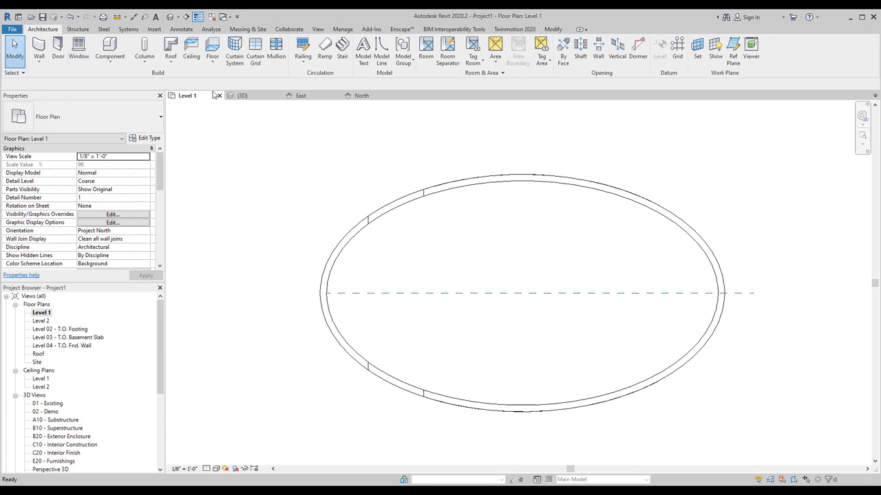
pyautogui.click(39, 64)
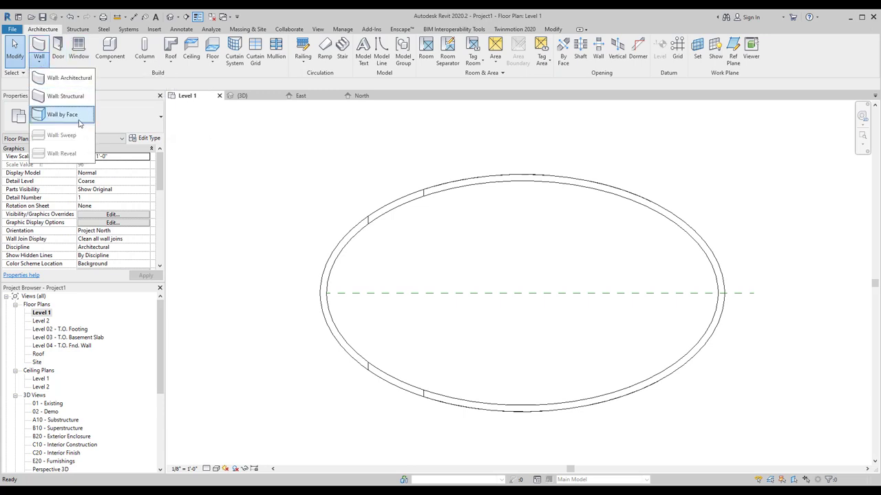
pyautogui.click(68, 79)
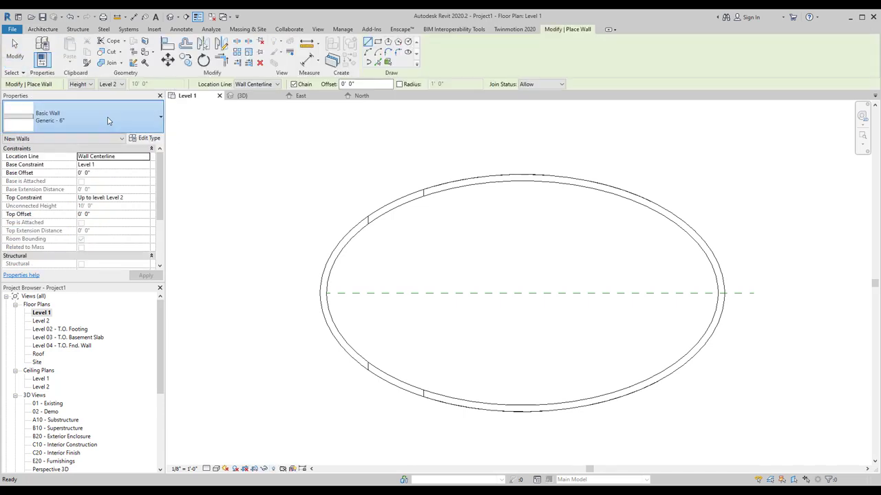
pyautogui.click(108, 117)
pyautogui.scroll(-3, 83, 241)
pyautogui.scroll(-1, 84, 285)
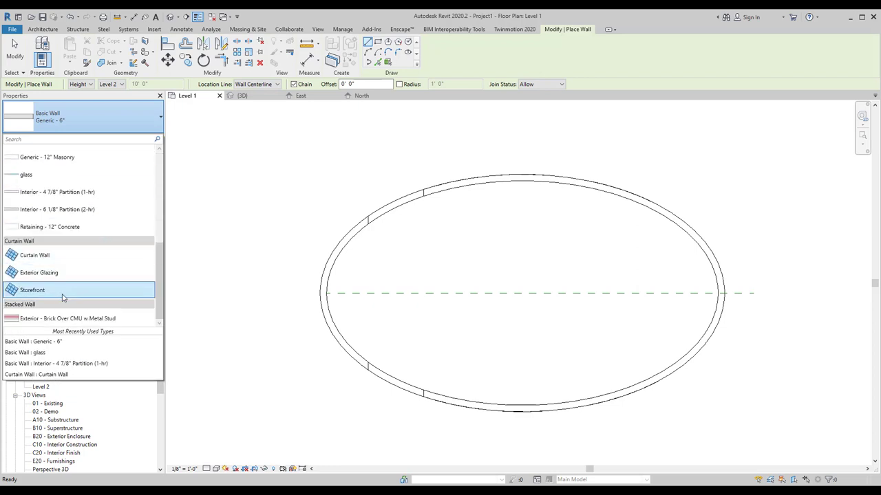
pyautogui.click(61, 291)
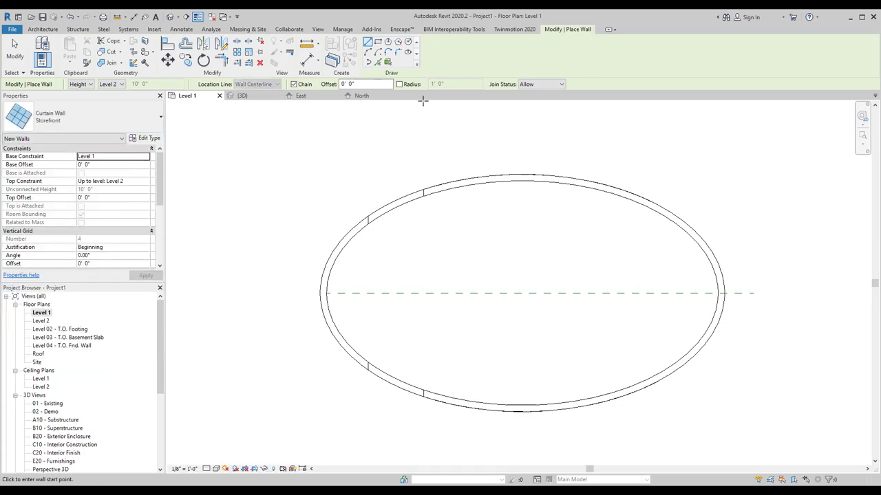
pyautogui.click(407, 54)
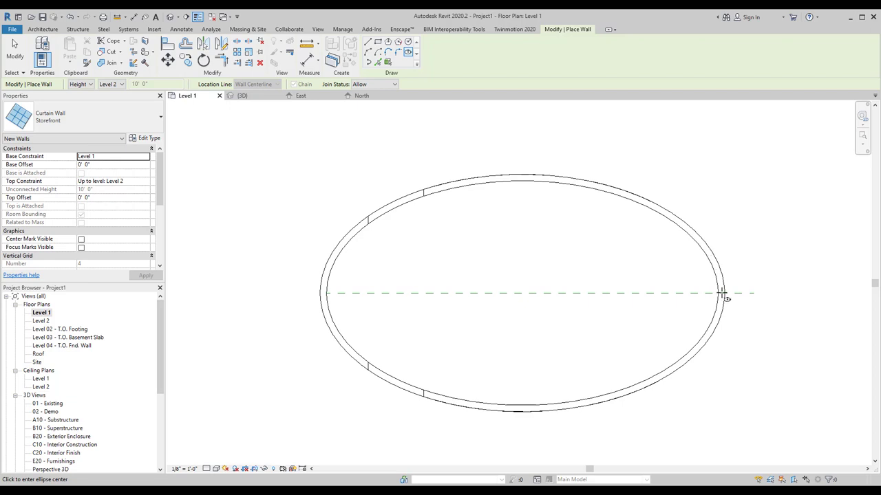
# Step: Drag the horizontal reference plane's right end back to the elliptical wall's right edge
pyautogui.press('Escape')
pyautogui.press('Escape')
pyautogui.click(753, 294)
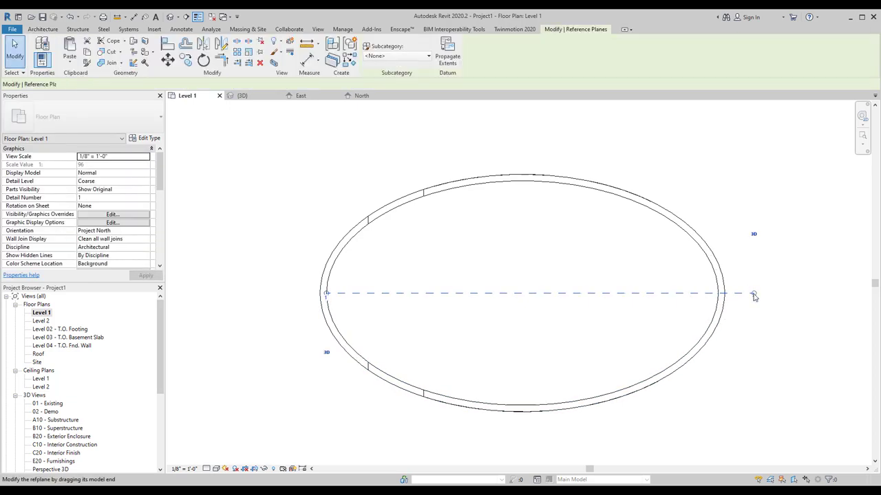
pyautogui.moveTo(753, 296); pyautogui.dragTo(754, 294)
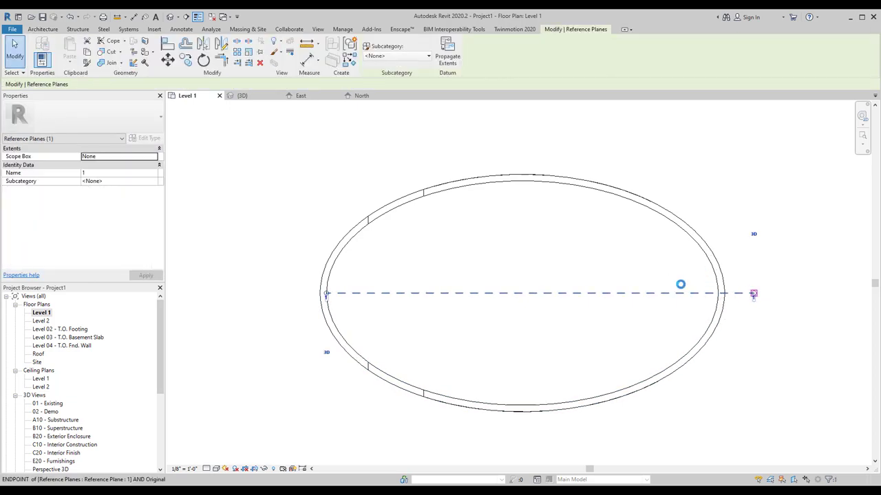
pyautogui.moveTo(681, 285); pyautogui.dragTo(719, 294)
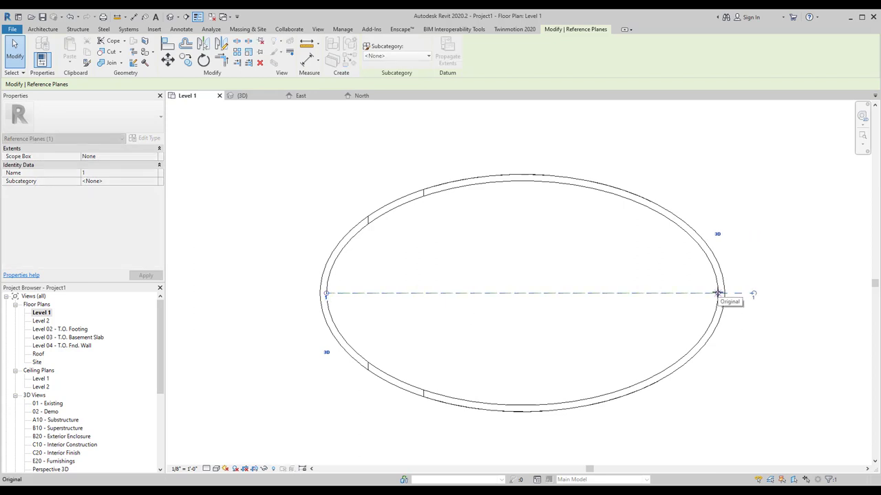
pyautogui.scroll(2, 458, 289)
pyautogui.press('Escape')
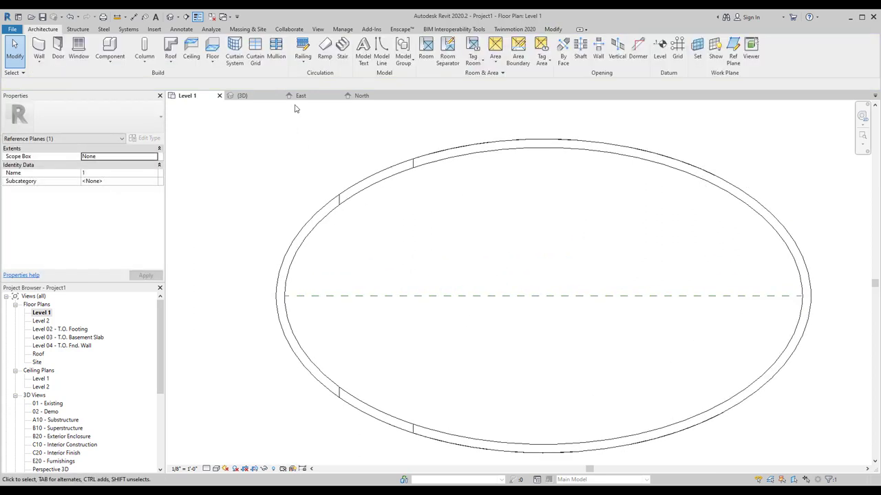
# Step: Start the Model Line tool with LI, then cancel it
pyautogui.press('l')
pyautogui.press('i')
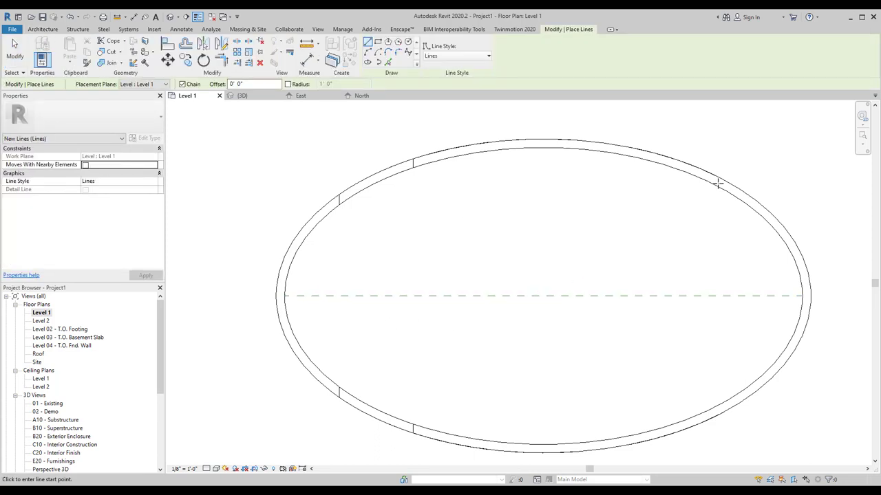
pyautogui.press('Escape')
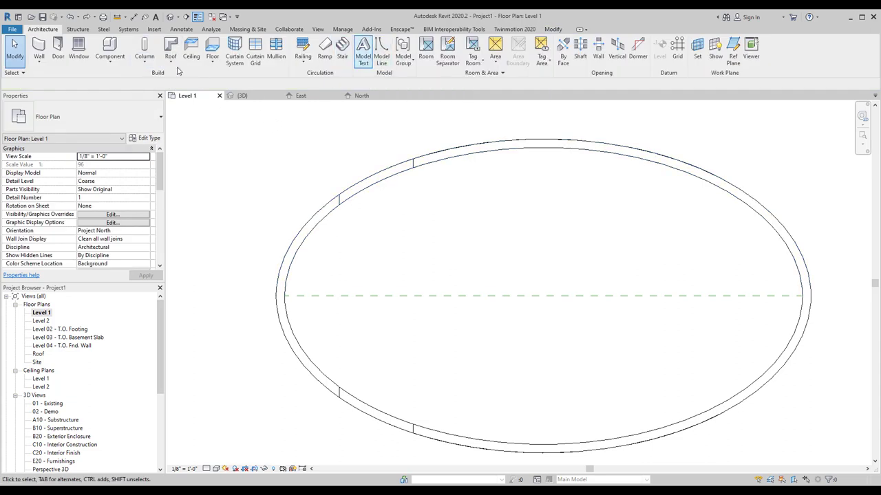
# Step: Draw a horizontal detail line across the wall and a vertical one from its midpoint to the top wall
pyautogui.click(181, 31)
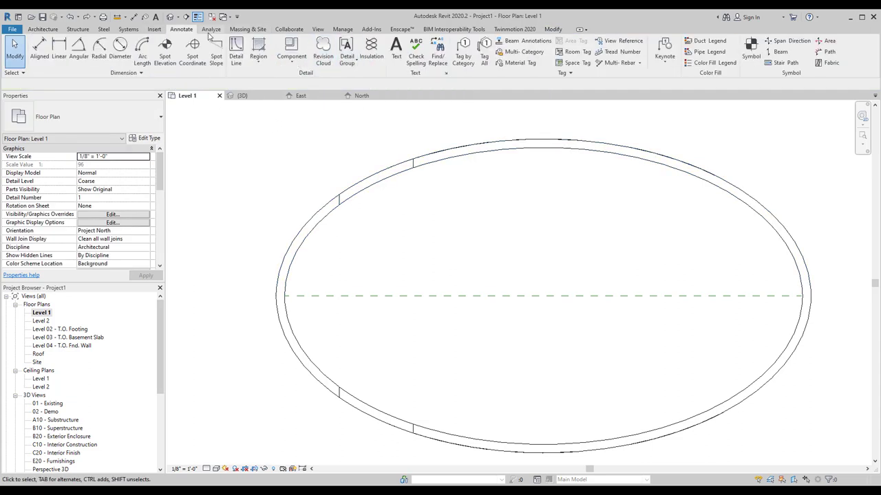
pyautogui.click(238, 58)
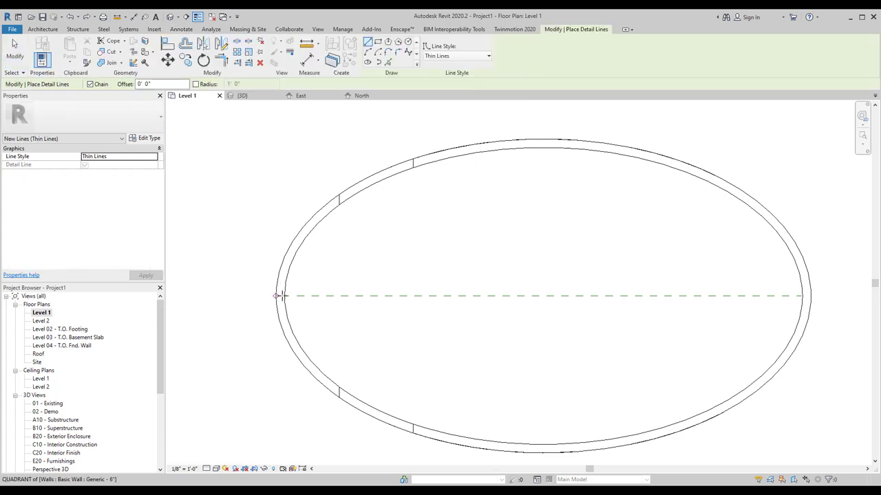
pyautogui.click(285, 296)
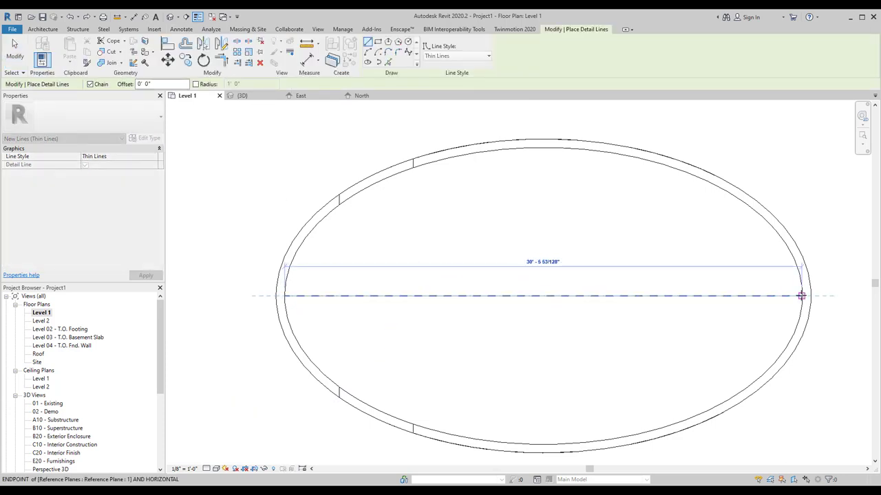
pyautogui.click(803, 296)
pyautogui.click(542, 296)
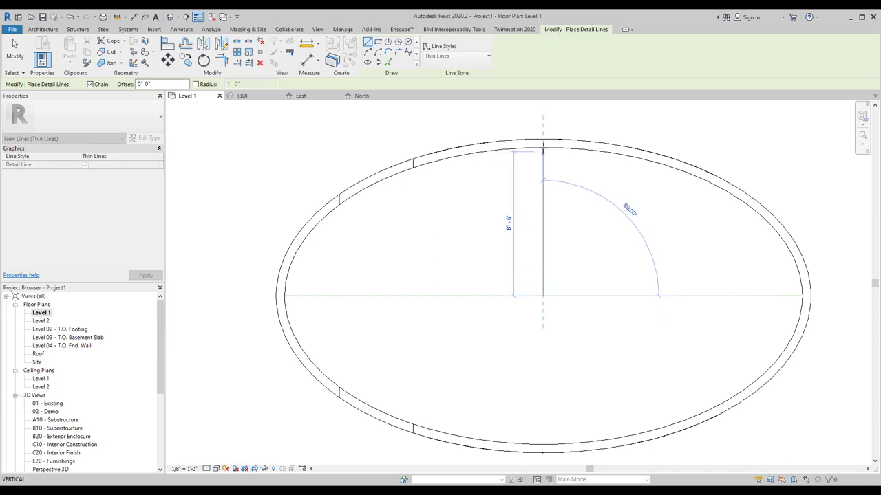
pyautogui.click(542, 148)
pyautogui.press('Escape')
pyautogui.press('Escape')
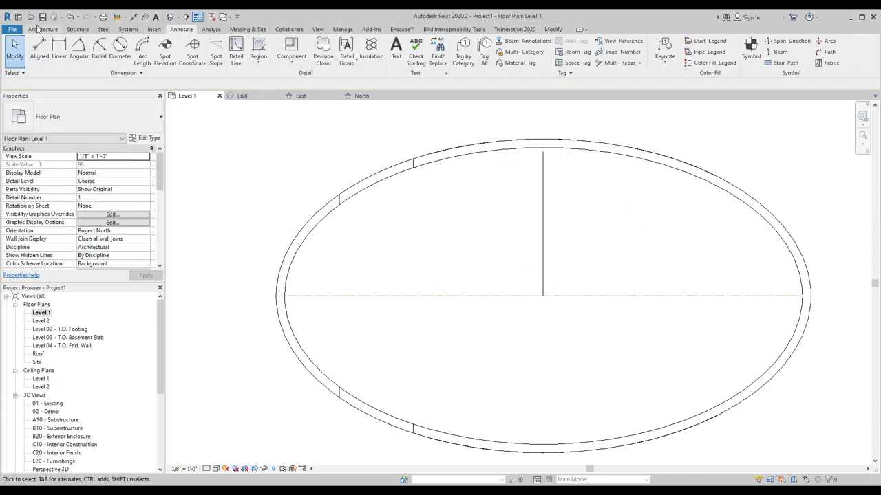
# Step: Sketch an elliptical Storefront wall centred on the guides' intersection, reaching the right and top walls, then view 3D
pyautogui.click(41, 29)
pyautogui.click(42, 51)
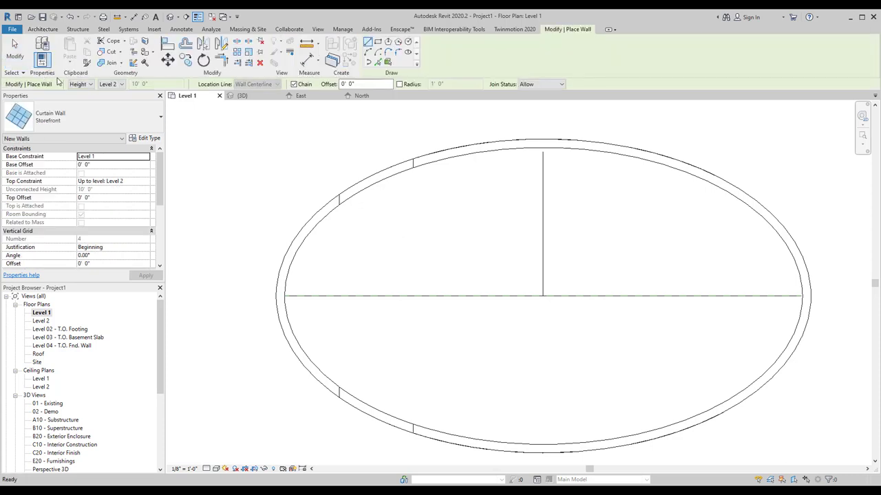
pyautogui.click(407, 54)
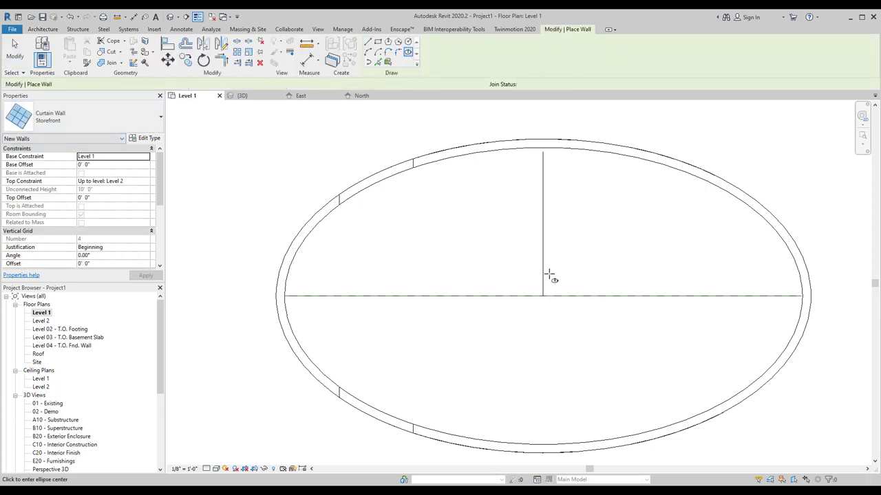
pyautogui.click(542, 296)
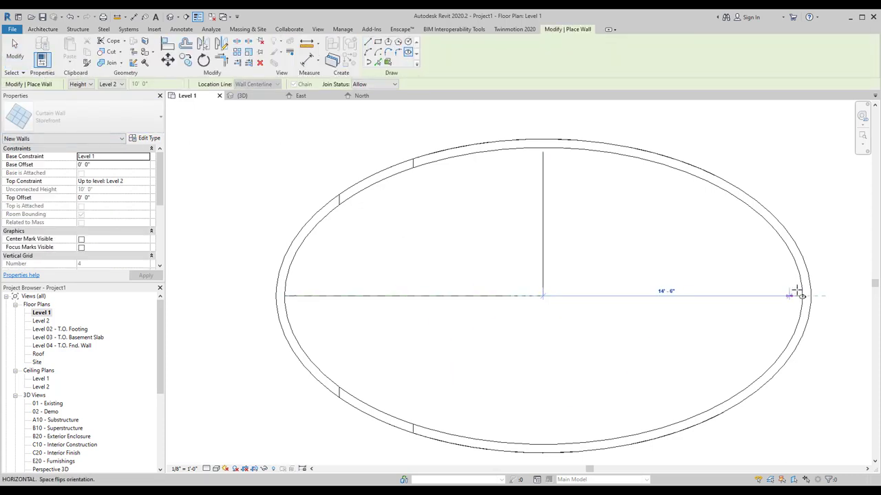
pyautogui.scroll(5, 805, 294)
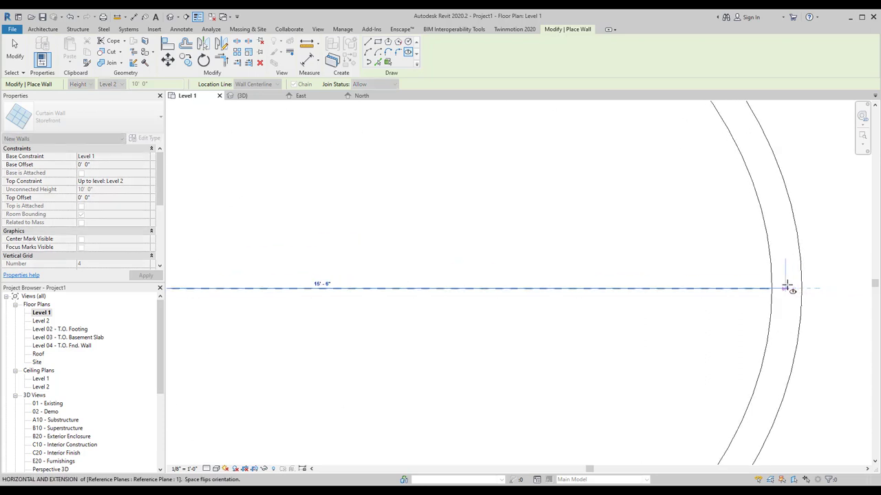
pyautogui.click(803, 291)
pyautogui.scroll(-2, 762, 279)
pyautogui.scroll(-2, 748, 317)
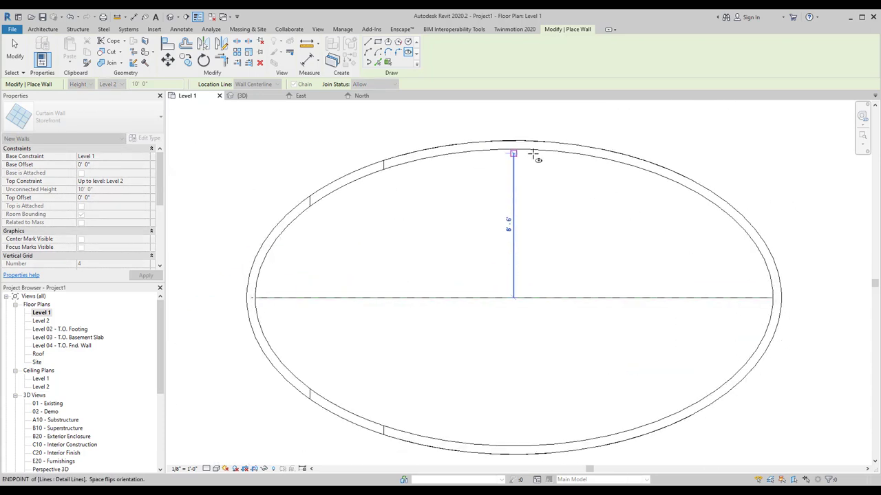
pyautogui.scroll(3, 534, 155)
pyautogui.scroll(2, 516, 134)
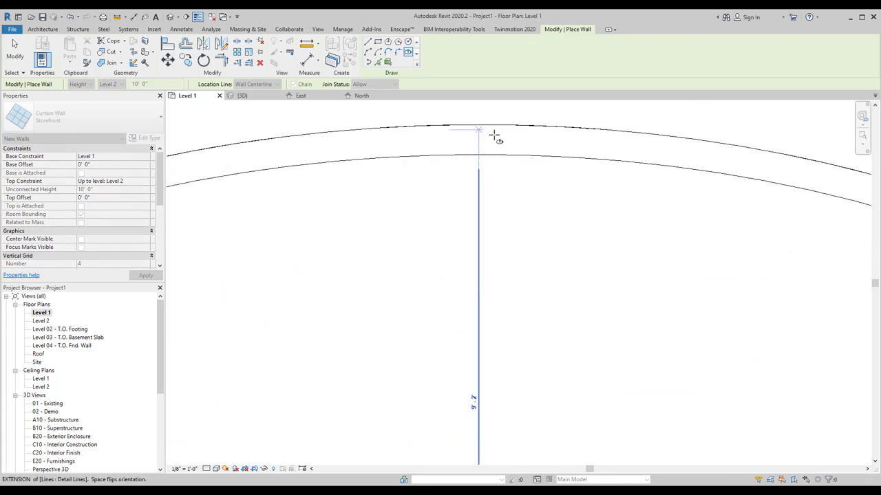
pyautogui.scroll(-3, 448, 146)
pyautogui.scroll(-2, 454, 142)
pyautogui.click(455, 142)
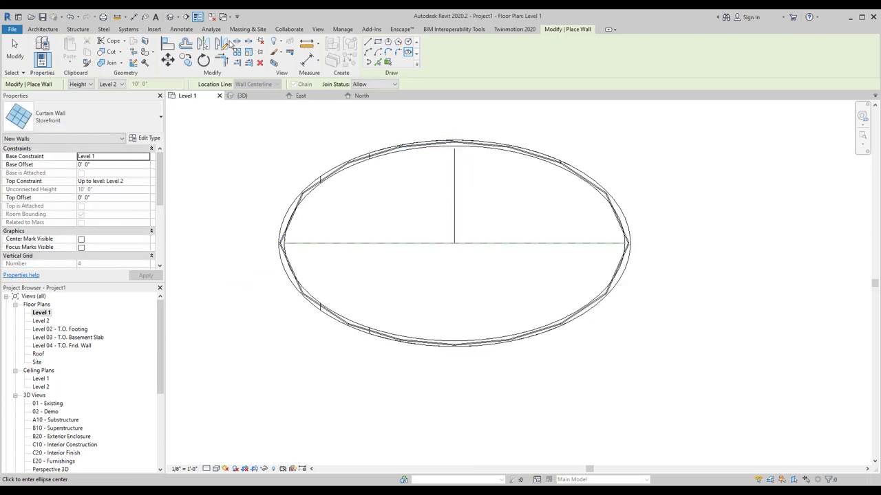
pyautogui.press('Escape')
pyautogui.press('Escape')
pyautogui.click(173, 17)
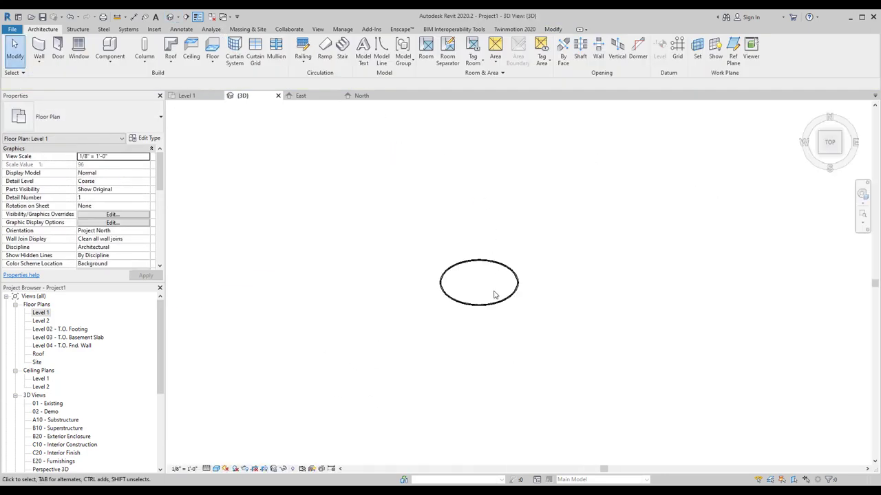
pyautogui.scroll(5, 494, 294)
pyautogui.moveTo(442, 294)
pyautogui.keyDown('shift'); pyautogui.mouseDown(button='middle')
pyautogui.moveTo(490, 273)
pyautogui.moveTo(544, 349)
pyautogui.moveTo(505, 351)
pyautogui.mouseUp(button='middle'); pyautogui.keyUp('shift')
pyautogui.scroll(3, 305, 312)
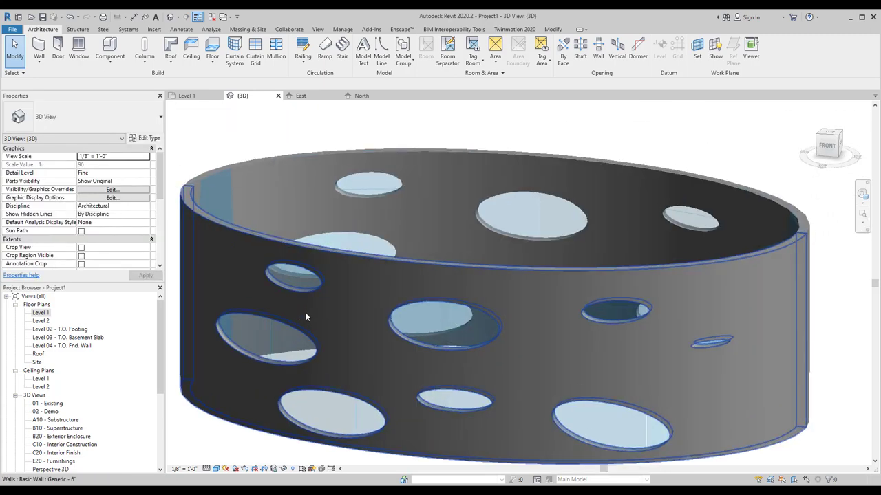
pyautogui.click(424, 320)
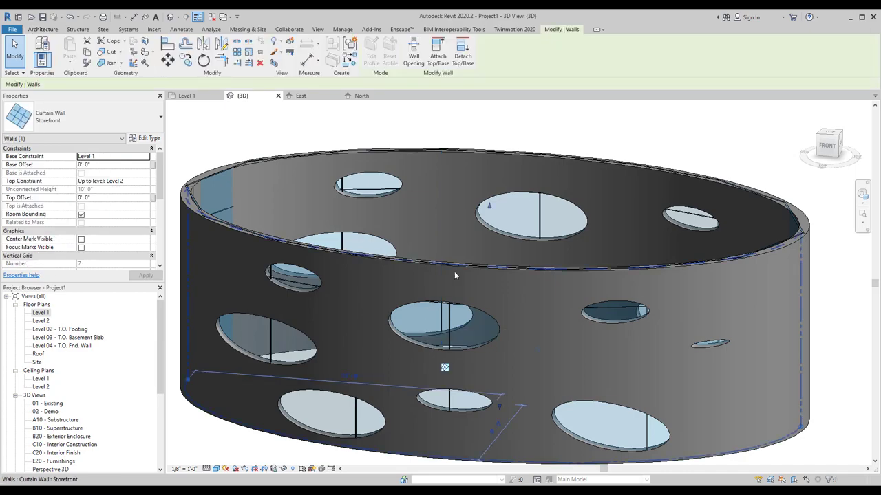
pyautogui.moveTo(454, 275)
pyautogui.keyDown('shift'); pyautogui.mouseDown(button='middle')
pyautogui.moveTo(557, 340)
pyautogui.moveTo(636, 350)
pyautogui.moveTo(532, 312)
pyautogui.mouseUp(button='middle'); pyautogui.keyUp('shift')
pyautogui.scroll(-3, 532, 312)
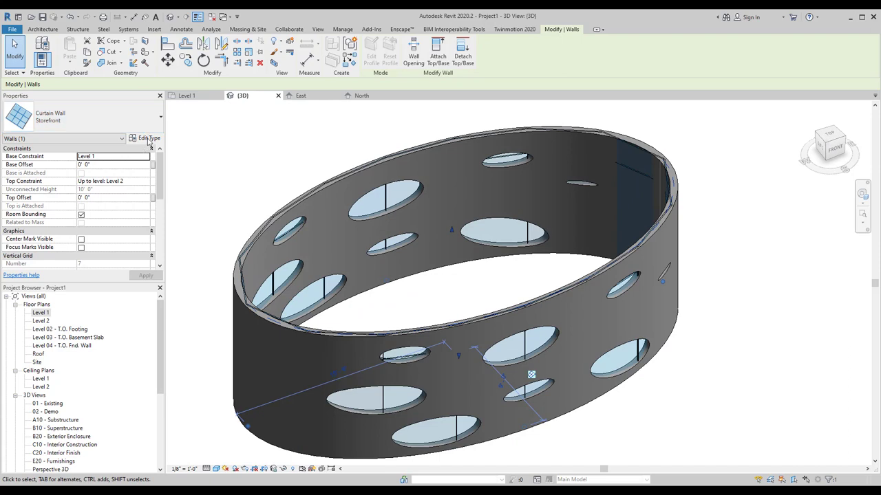
# Step: Give the Storefront type Fixed Distance vertical grids with 2' 0" vertical and horizontal spacing
pyautogui.press('e')
pyautogui.press('t')
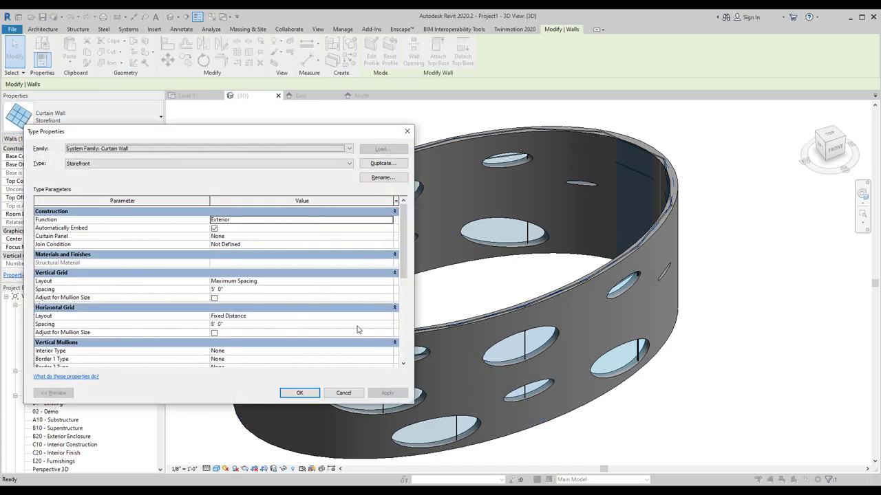
pyautogui.click(360, 290)
pyautogui.write('2')
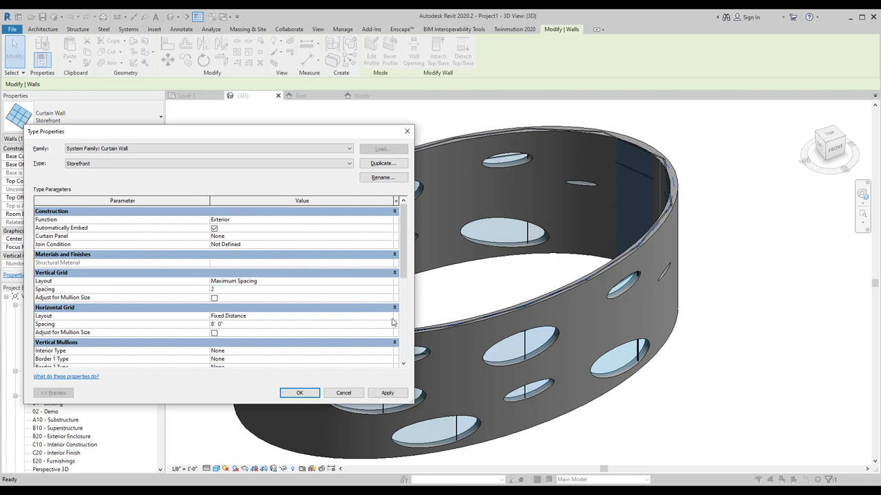
pyautogui.click(374, 328)
pyautogui.write('2')
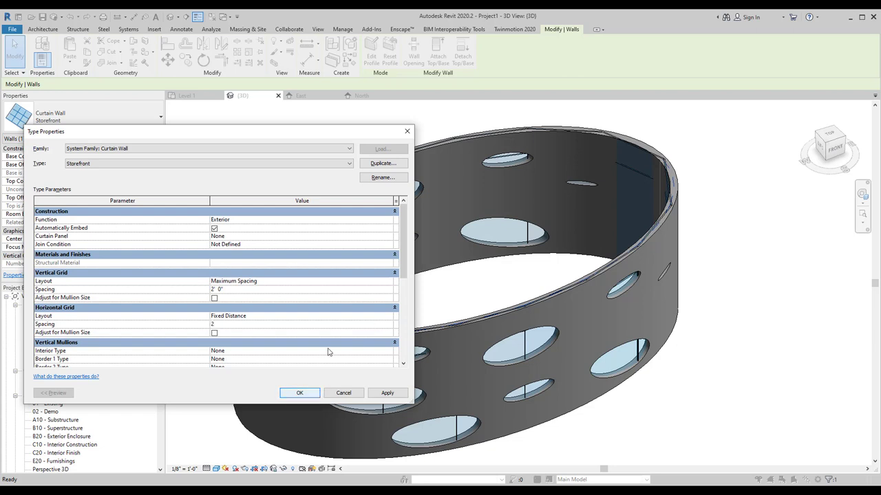
pyautogui.click(390, 282)
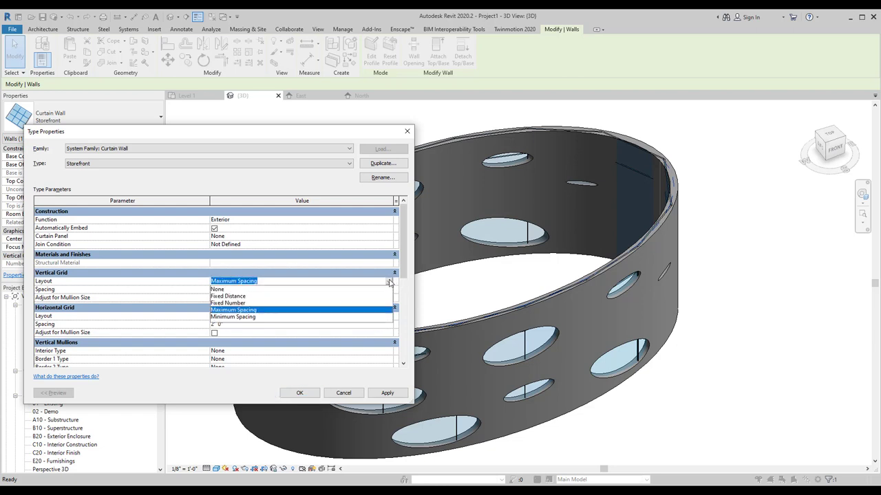
pyautogui.click(236, 298)
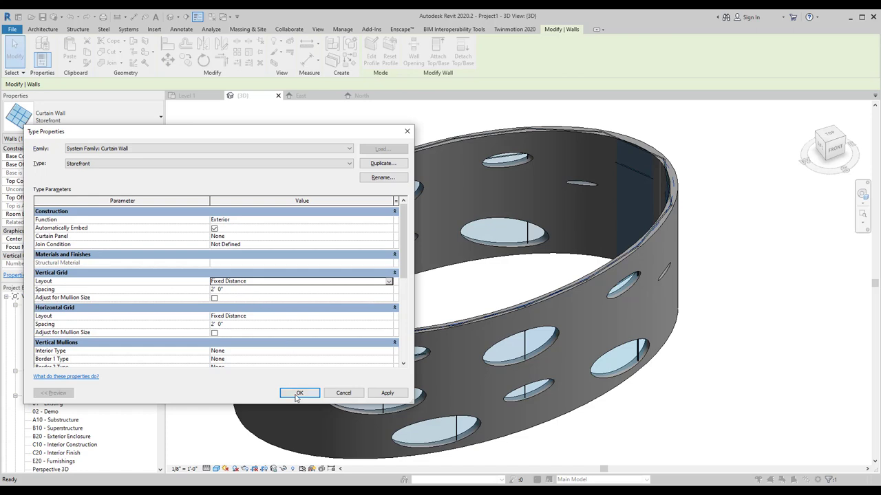
pyautogui.press('Return')
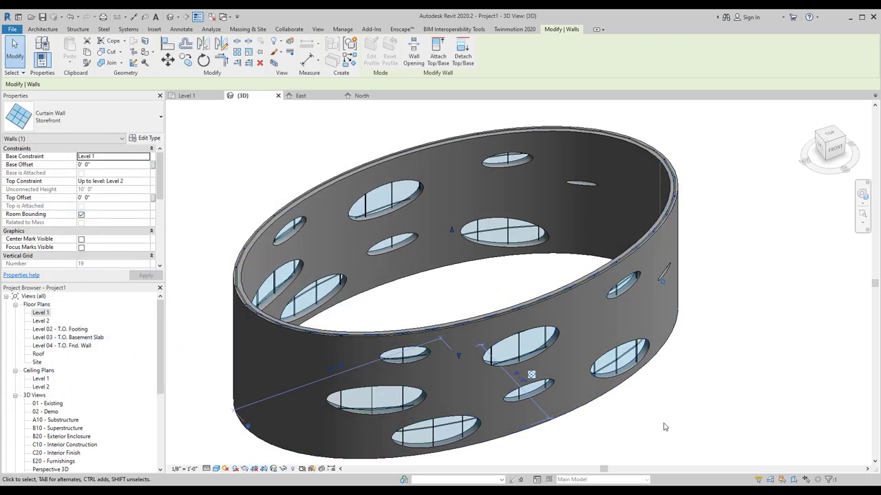
# Step: Orbit and zoom in on the lower elliptical openings to inspect their gridded storefront panels
pyautogui.keyDown('shift'); pyautogui.moveTo(594, 412); pyautogui.dragTo(670, 360, button='middle'); pyautogui.keyUp('shift')
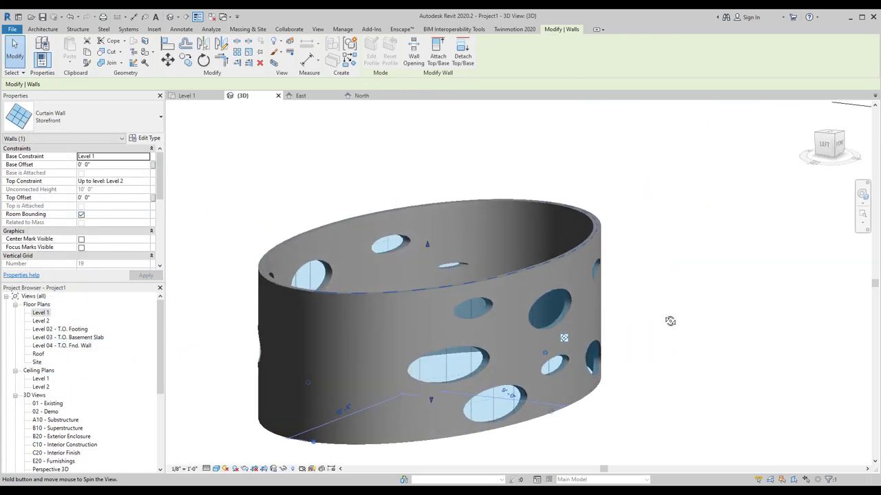
pyautogui.click(671, 360)
pyautogui.scroll(2, 670, 357)
pyautogui.scroll(1, 668, 349)
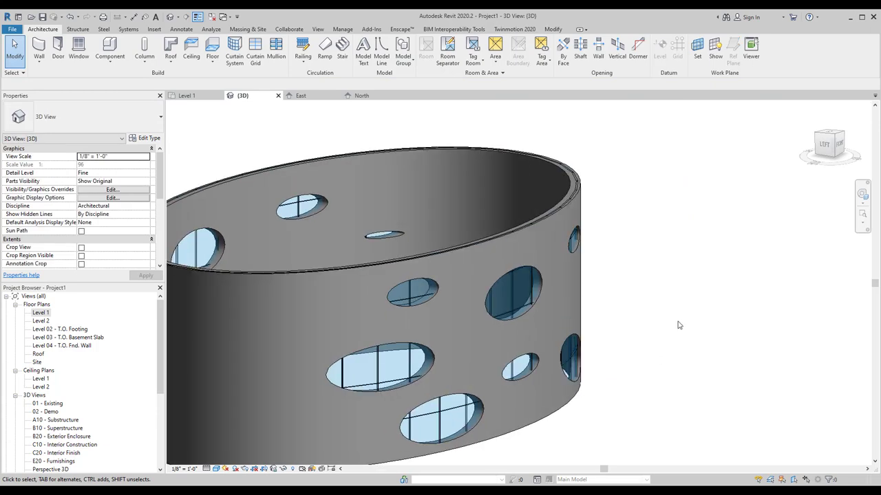
pyautogui.moveTo(678, 325)
pyautogui.keyDown('shift'); pyautogui.mouseDown(button='middle')
pyautogui.moveTo(671, 338)
pyautogui.moveTo(681, 372)
pyautogui.mouseUp(button='middle'); pyautogui.keyUp('shift')
pyautogui.scroll(4, 433, 397)
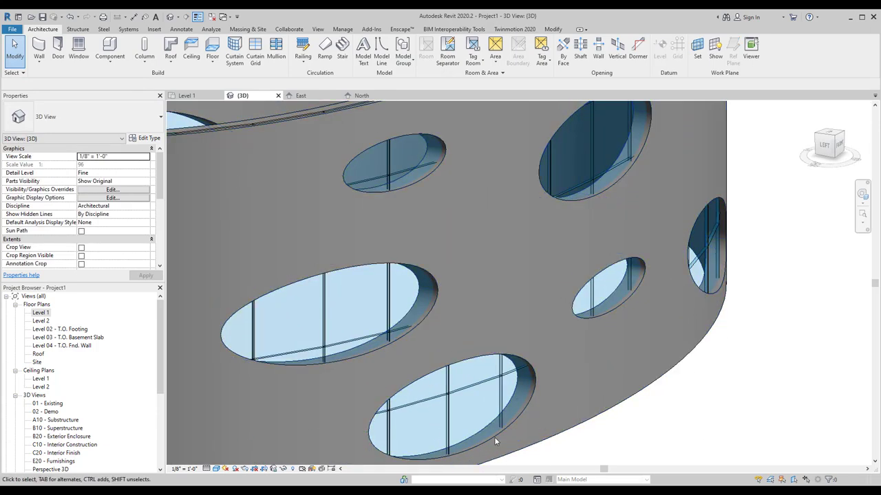
pyautogui.scroll(2, 529, 388)
pyautogui.scroll(2, 577, 357)
pyautogui.scroll(1, 591, 346)
pyautogui.scroll(-4, 591, 345)
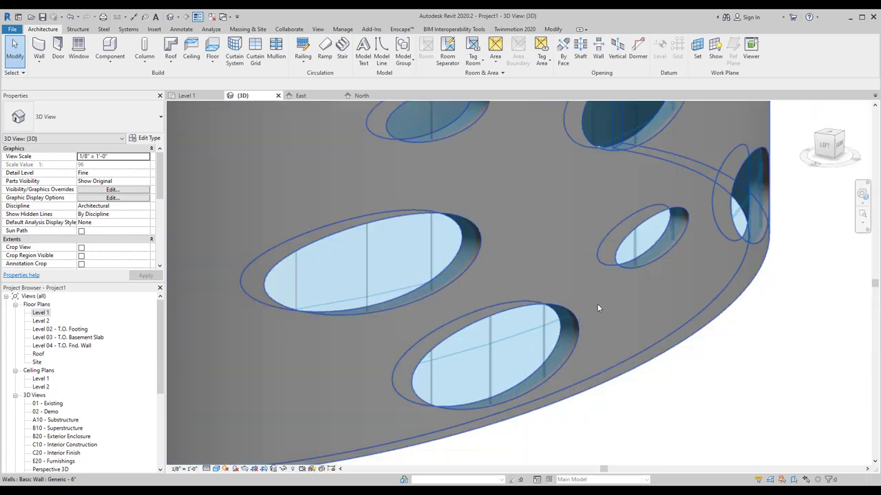
pyautogui.scroll(2, 461, 376)
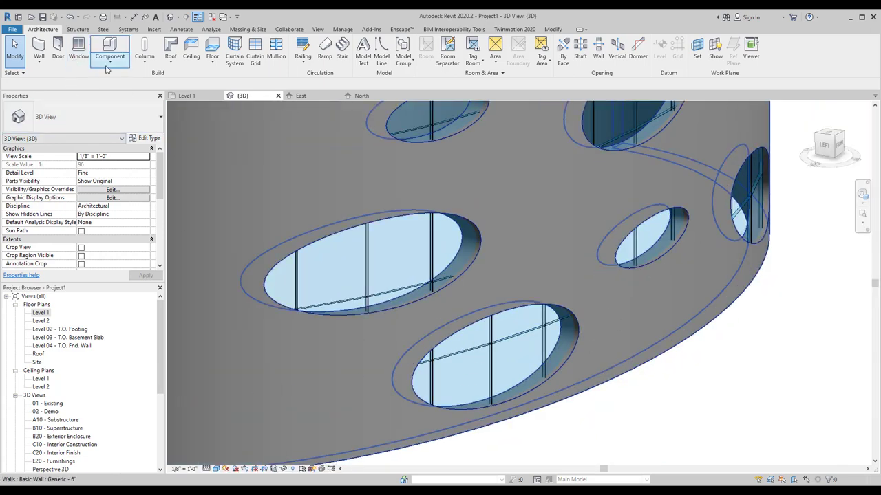
pyautogui.click(110, 66)
# Step: Create a Model In-Place element in the Windows category named Windows 1
pyautogui.click(122, 104)
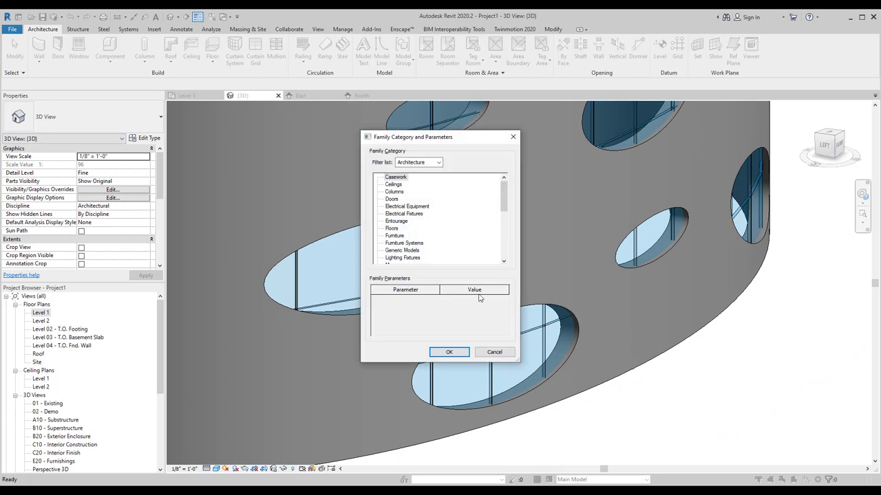
pyautogui.scroll(-3, 424, 240)
pyautogui.scroll(-3, 456, 232)
pyautogui.scroll(-2, 475, 233)
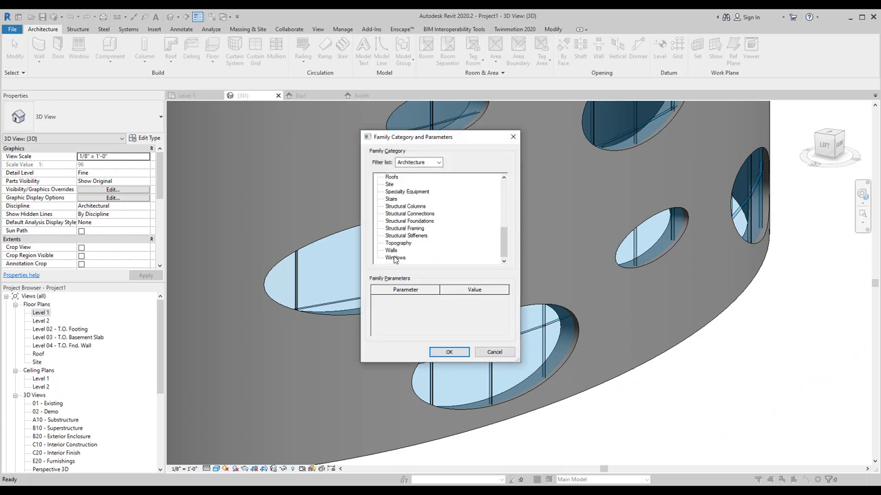
pyautogui.click(449, 353)
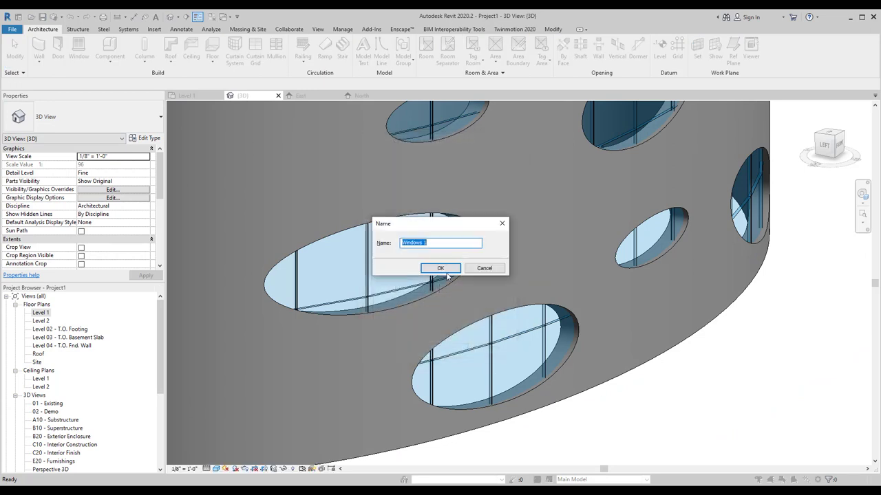
pyautogui.click(433, 269)
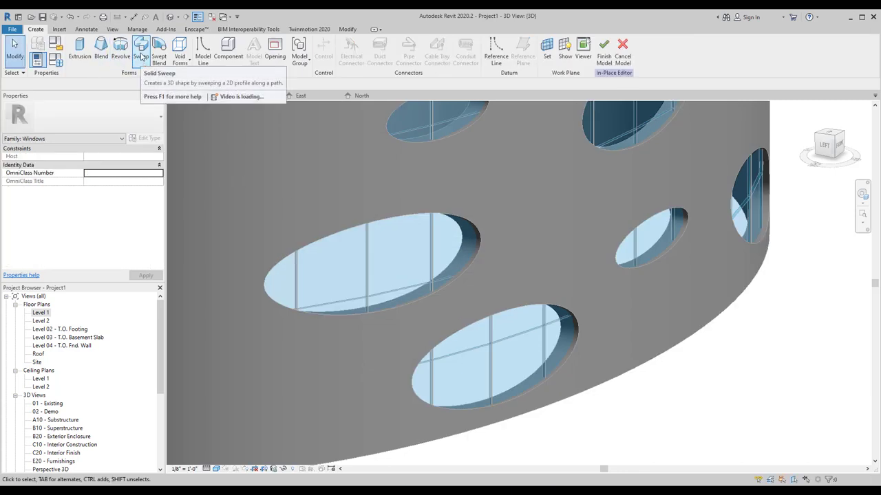
# Step: Start a sweep, pick the lower elliptical opening's edge as its path, and open the profile sketch
pyautogui.click(141, 56)
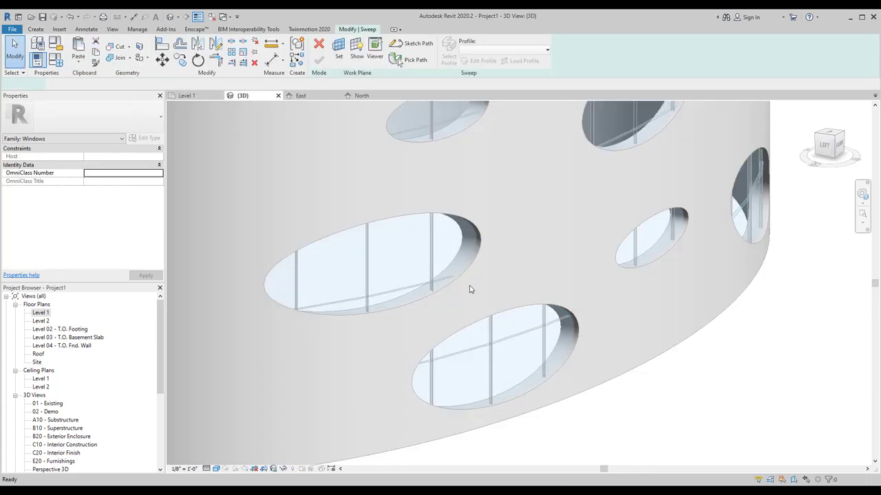
pyautogui.click(411, 60)
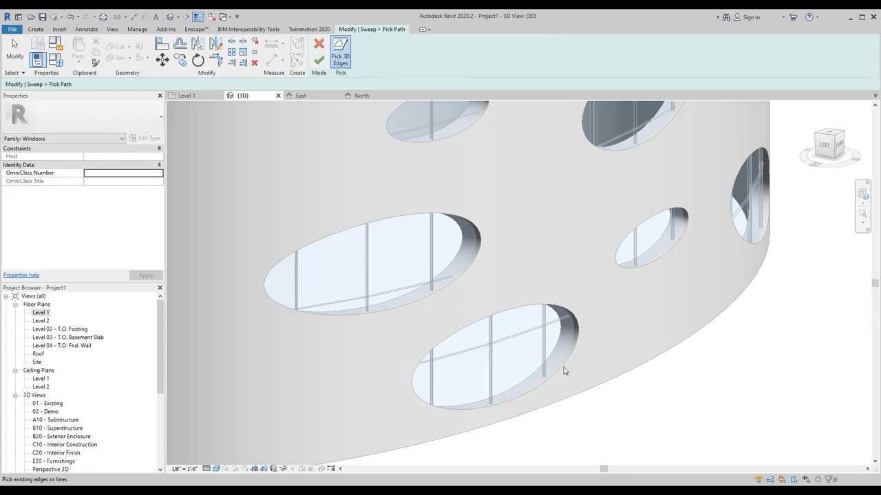
pyautogui.click(575, 319)
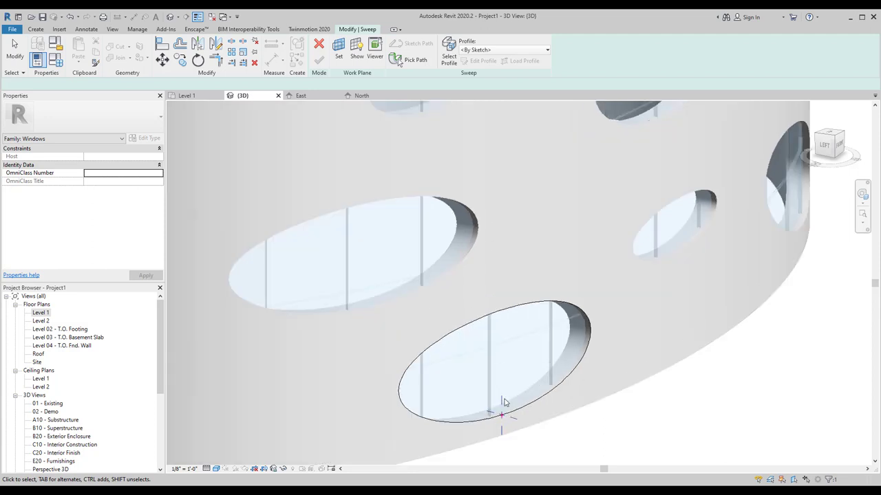
pyautogui.scroll(5, 503, 400)
pyautogui.moveTo(564, 389); pyautogui.dragTo(593, 249, button='middle')
pyautogui.click(449, 58)
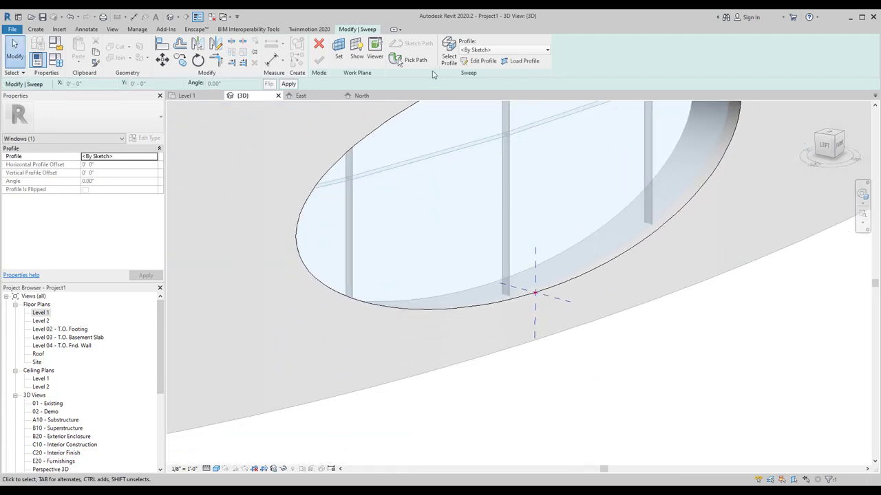
pyautogui.click(485, 66)
pyautogui.scroll(2, 534, 289)
# Step: Sketch the sweep profile from lines and start-end-radius arcs, closing the loop with SZ
pyautogui.scroll(2, 536, 275)
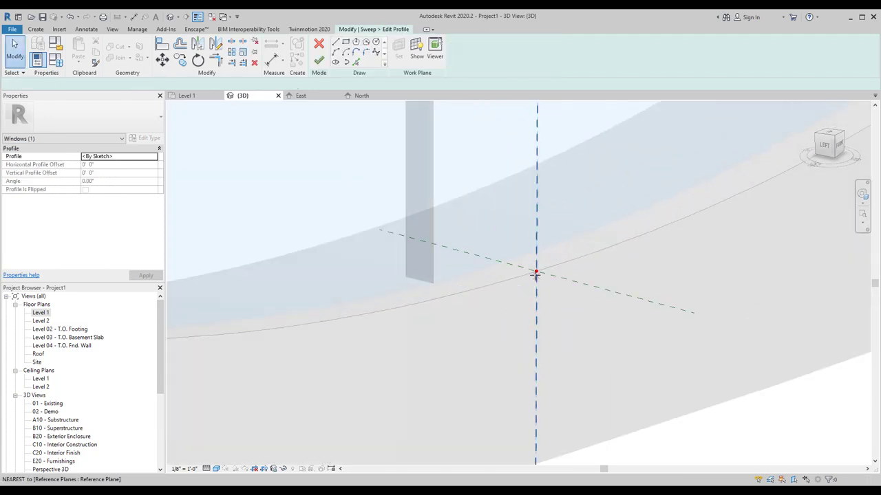
pyautogui.click(536, 273)
pyautogui.click(516, 267)
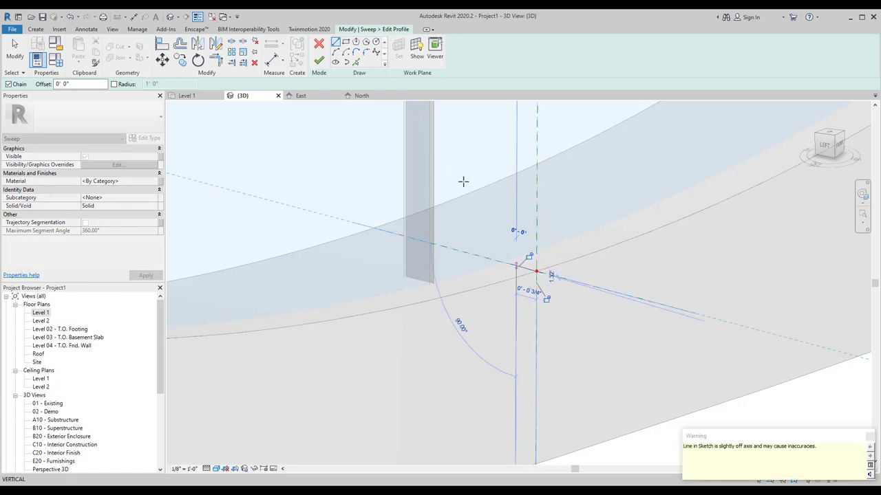
pyautogui.click(335, 52)
pyautogui.scroll(2, 530, 251)
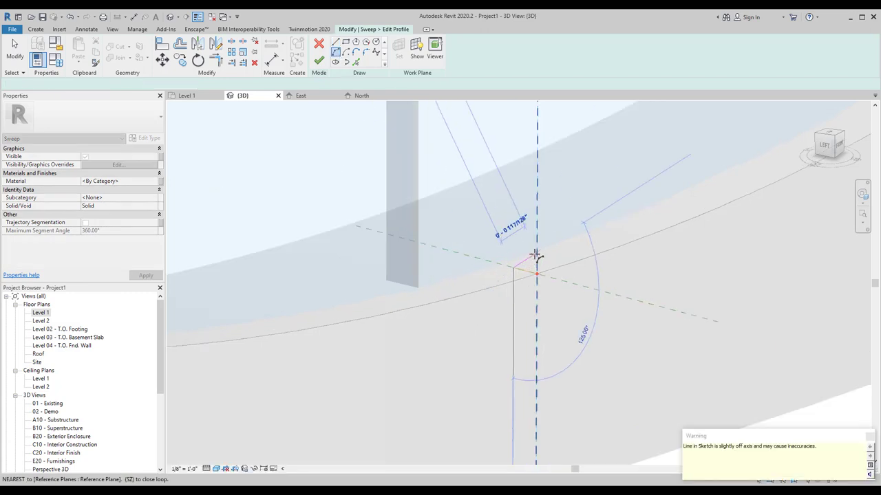
pyautogui.click(538, 288)
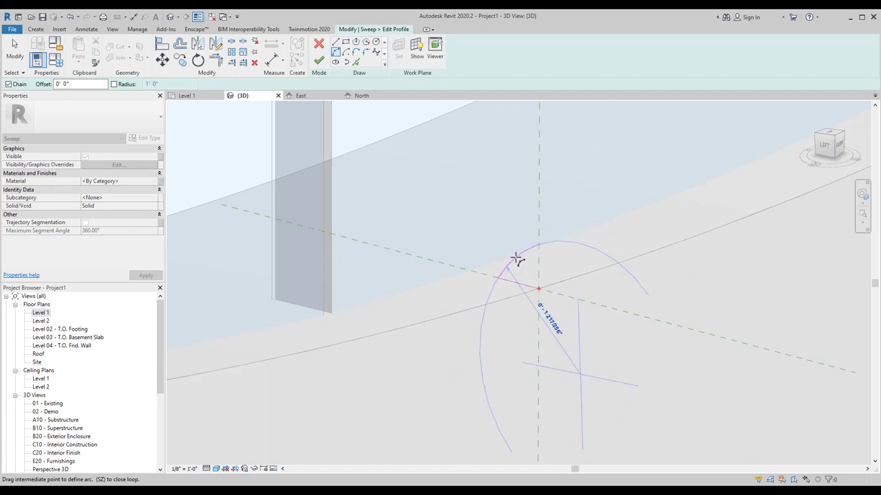
pyautogui.click(516, 257)
pyautogui.click(580, 297)
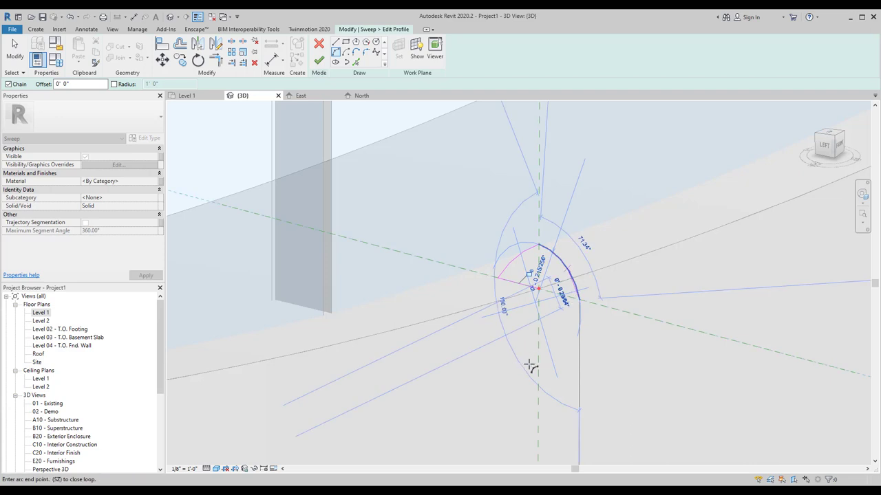
pyautogui.click(539, 369)
pyautogui.click(556, 364)
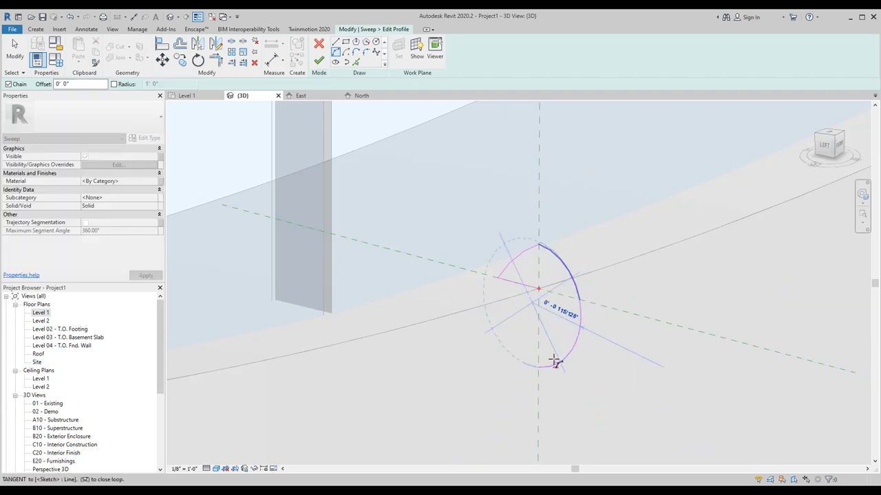
pyautogui.click(538, 287)
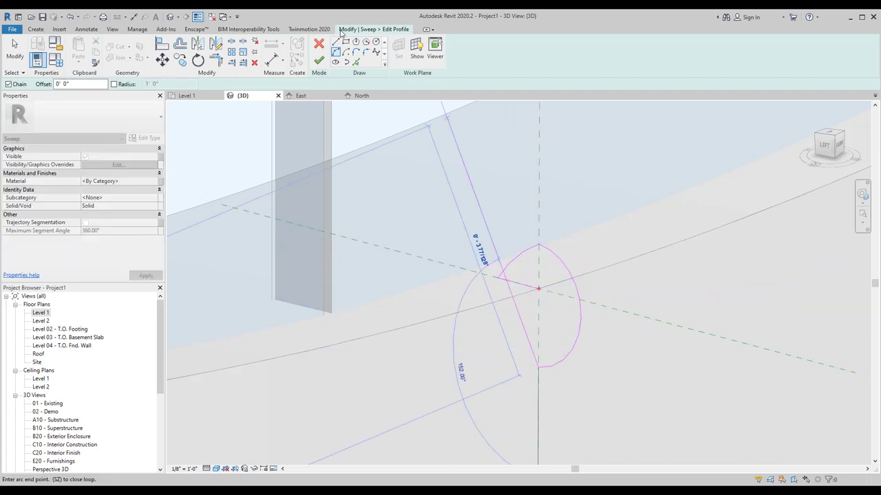
pyautogui.press('s')
pyautogui.press('z')
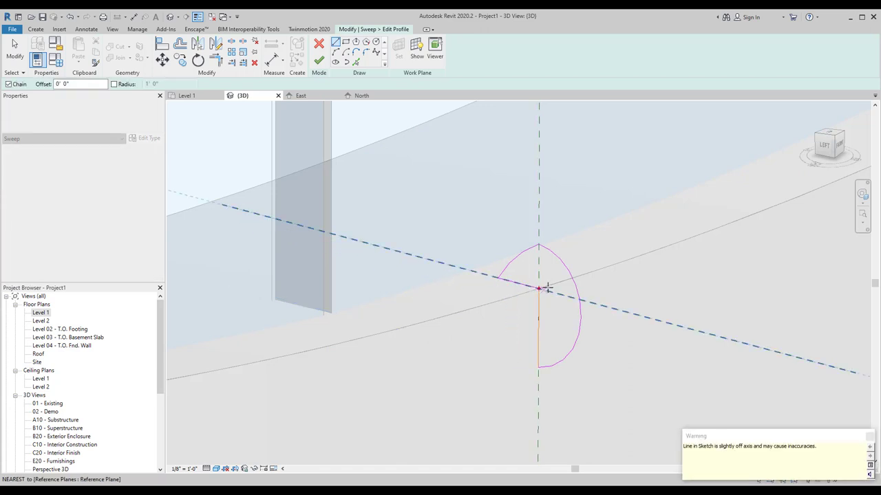
pyautogui.press('Escape')
pyautogui.press('Escape')
# Step: Finish the profile and the sweep, then zoom out and deselect the new frame
pyautogui.scroll(-3, 573, 282)
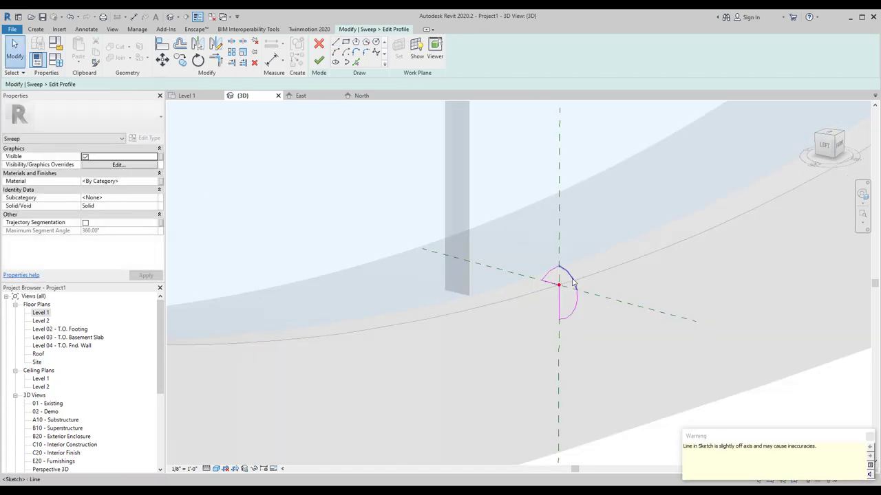
pyautogui.click(319, 59)
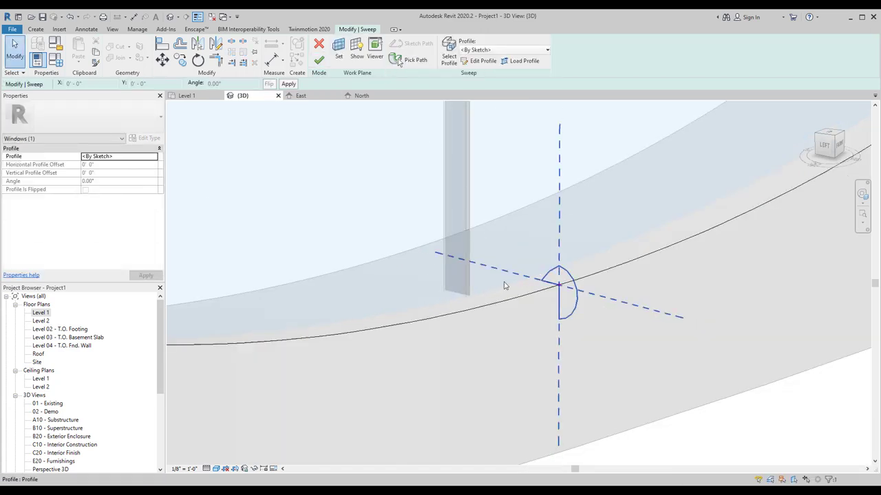
pyautogui.click(318, 60)
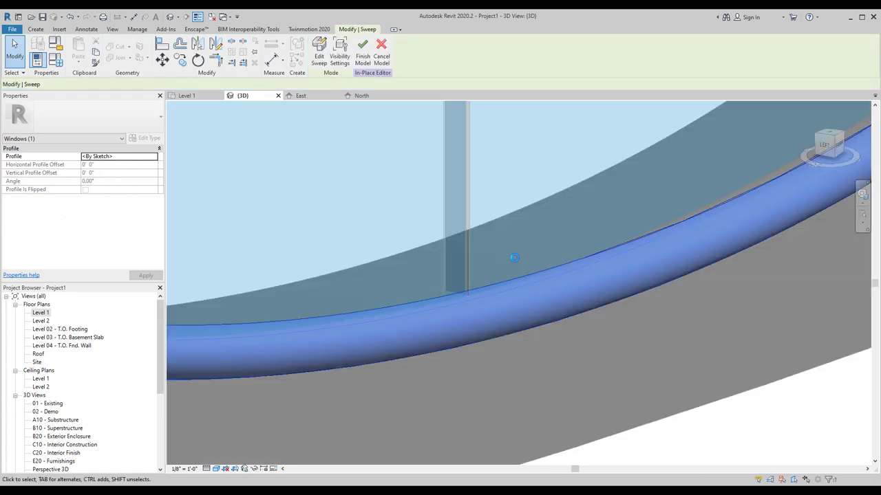
pyautogui.scroll(-2, 543, 270)
pyautogui.scroll(-3, 553, 277)
pyautogui.scroll(-2, 553, 277)
pyautogui.click(617, 370)
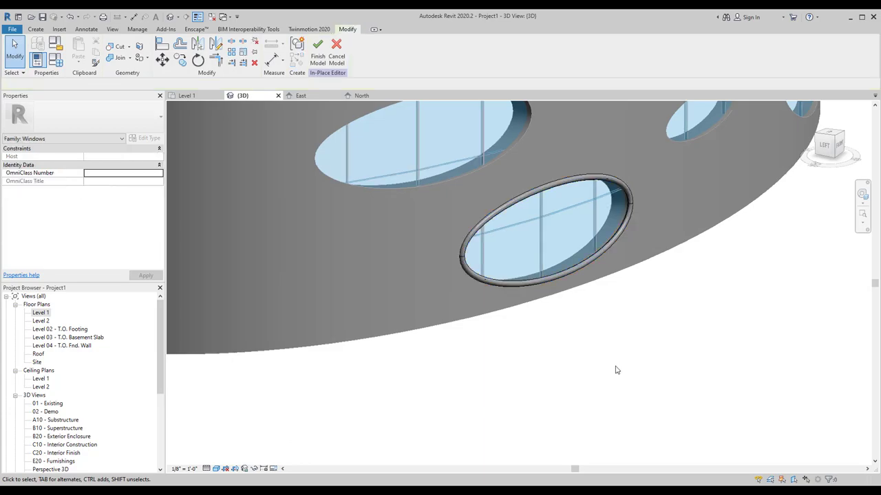